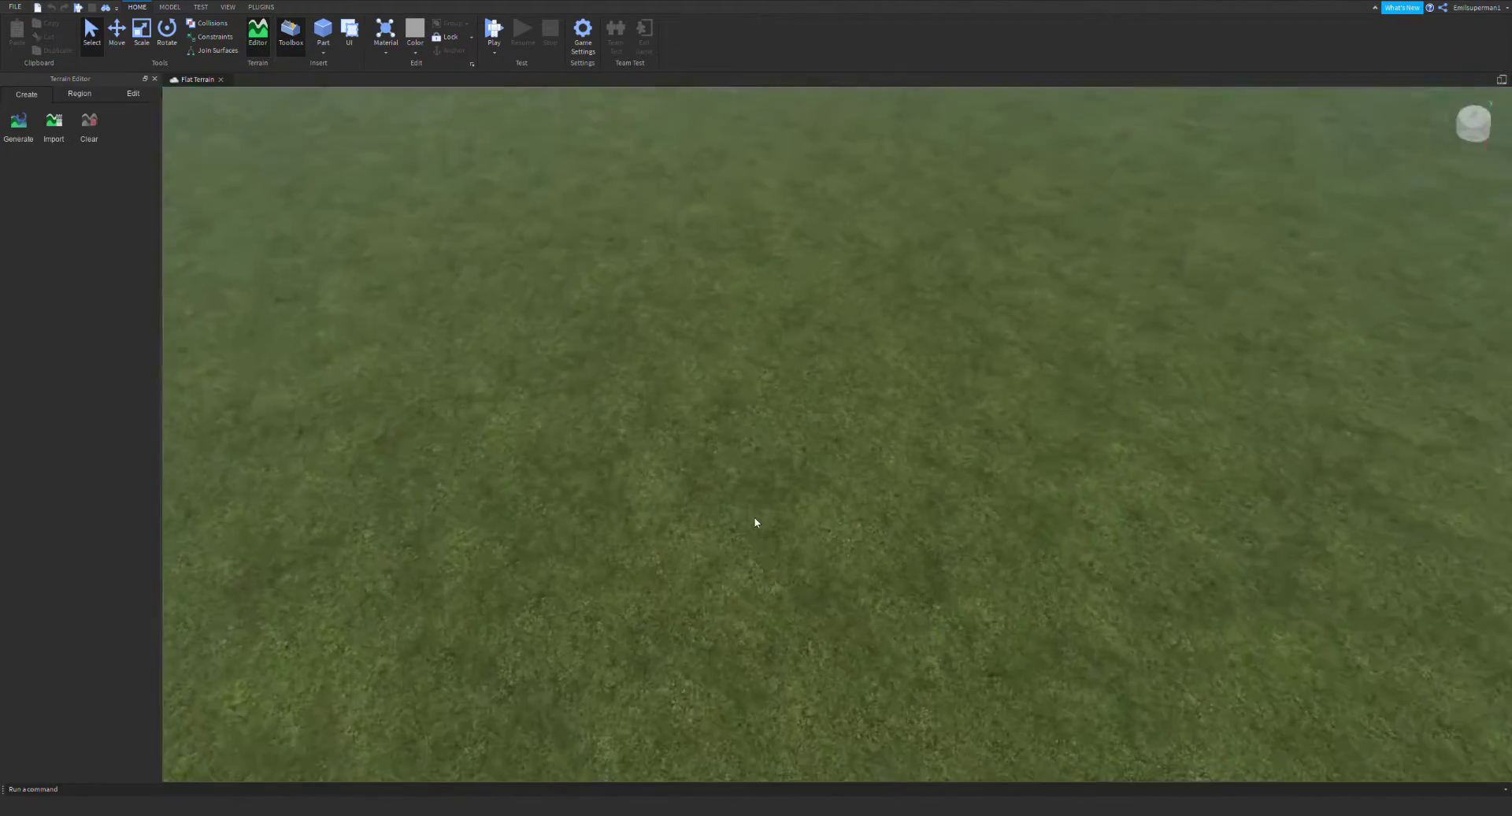
{"action": "left_click", "coordinate": [250, 35]}
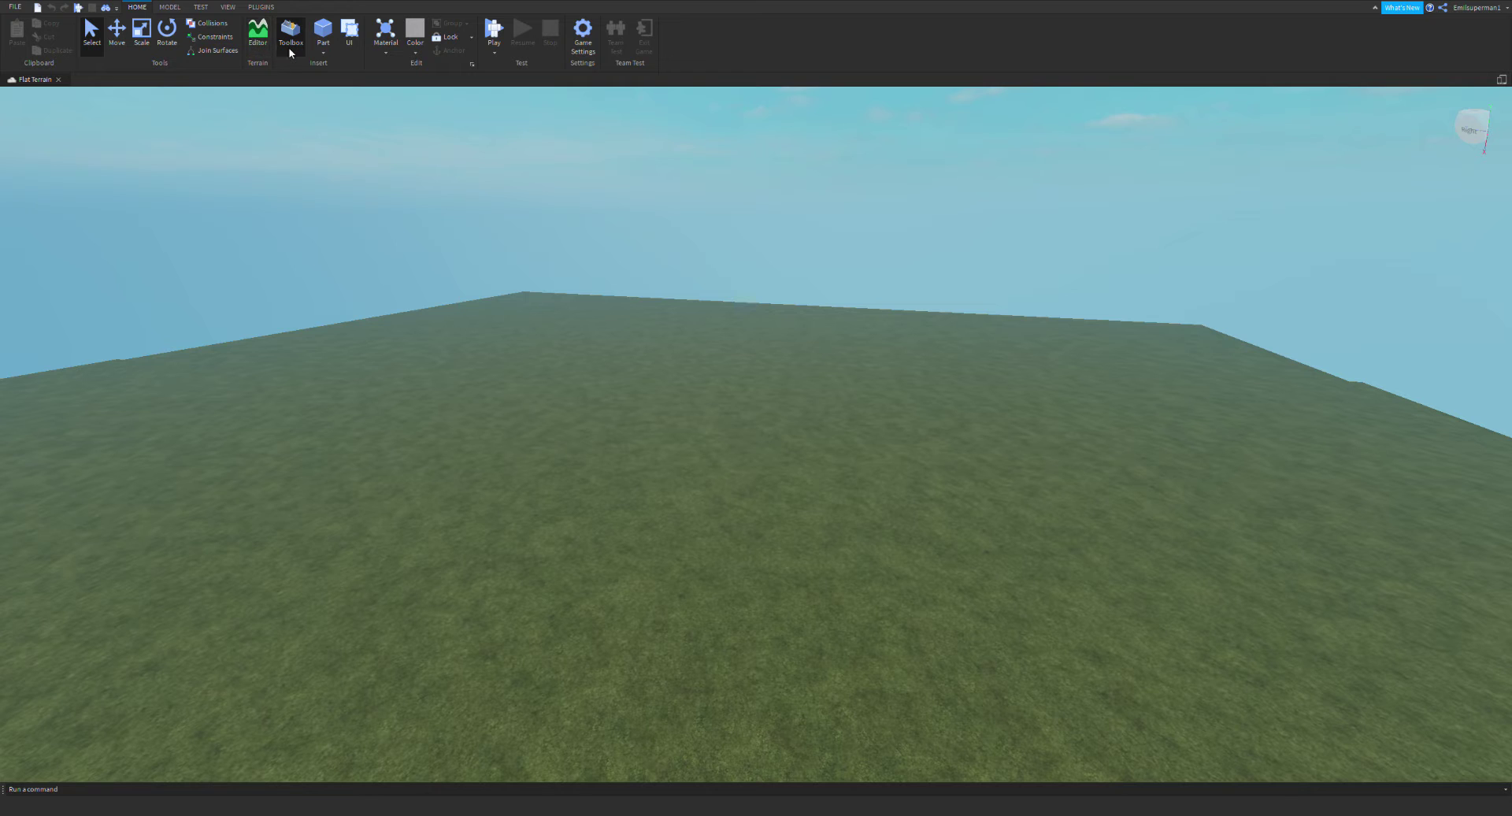
{"action": "right_click_drag", "start_coordinate": [998, 389], "coordinate": [1017, 363]}
{"action": "key", "text": "w"}
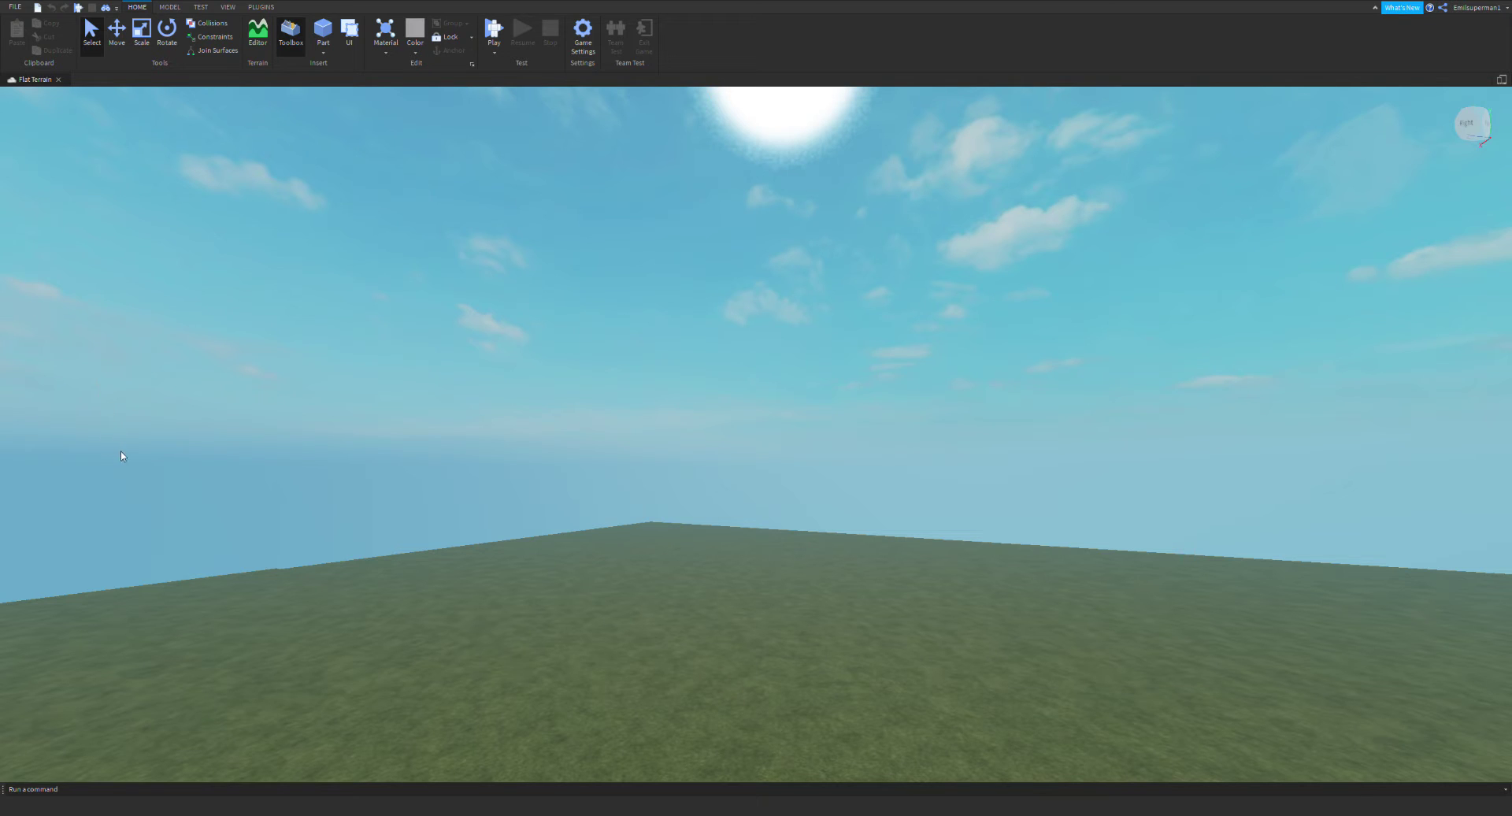
{"action": "left_click", "coordinate": [258, 36]}
{"action": "right_click_drag", "start_coordinate": [781, 322], "coordinate": [781, 322]}
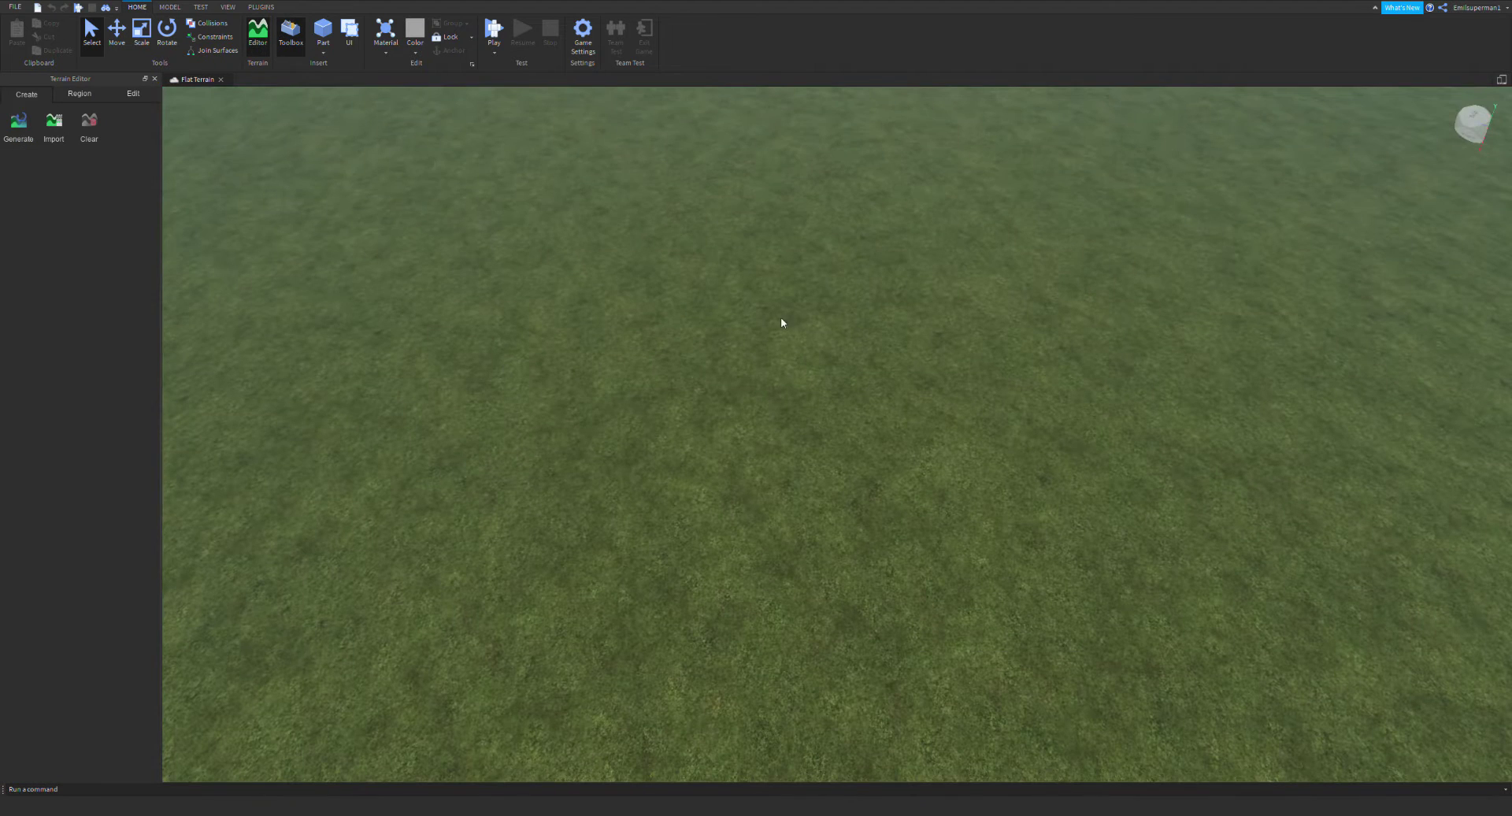
{"action": "right_click_drag", "start_coordinate": [466, 385], "coordinate": [456, 315]}
{"action": "left_click", "coordinate": [299, 35]}
{"action": "right_click_drag", "start_coordinate": [240, 186], "coordinate": [239, 186]}
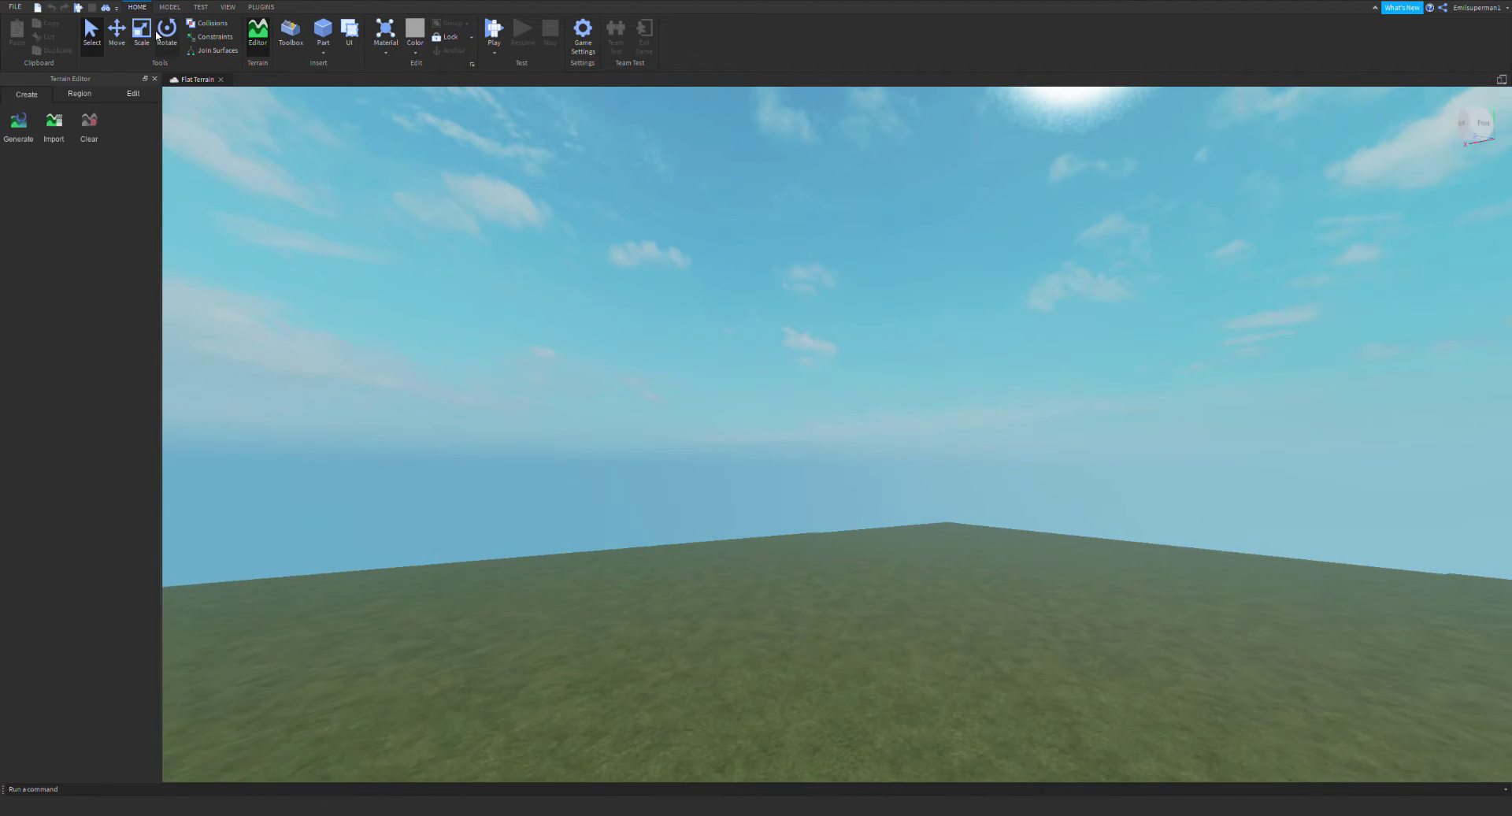
{"action": "left_click", "coordinate": [169, 7]}
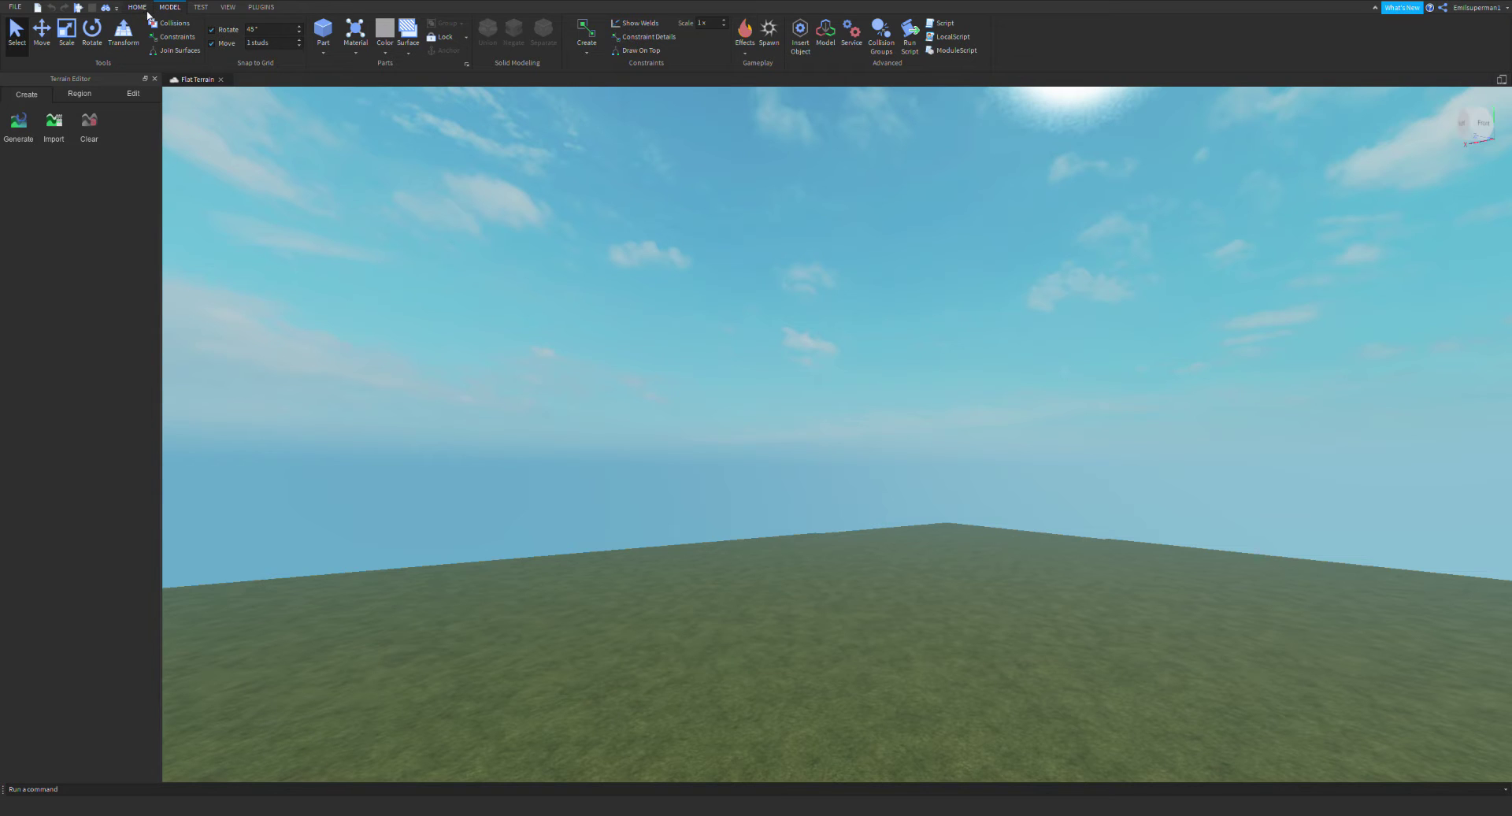
{"action": "left_click", "coordinate": [147, 9]}
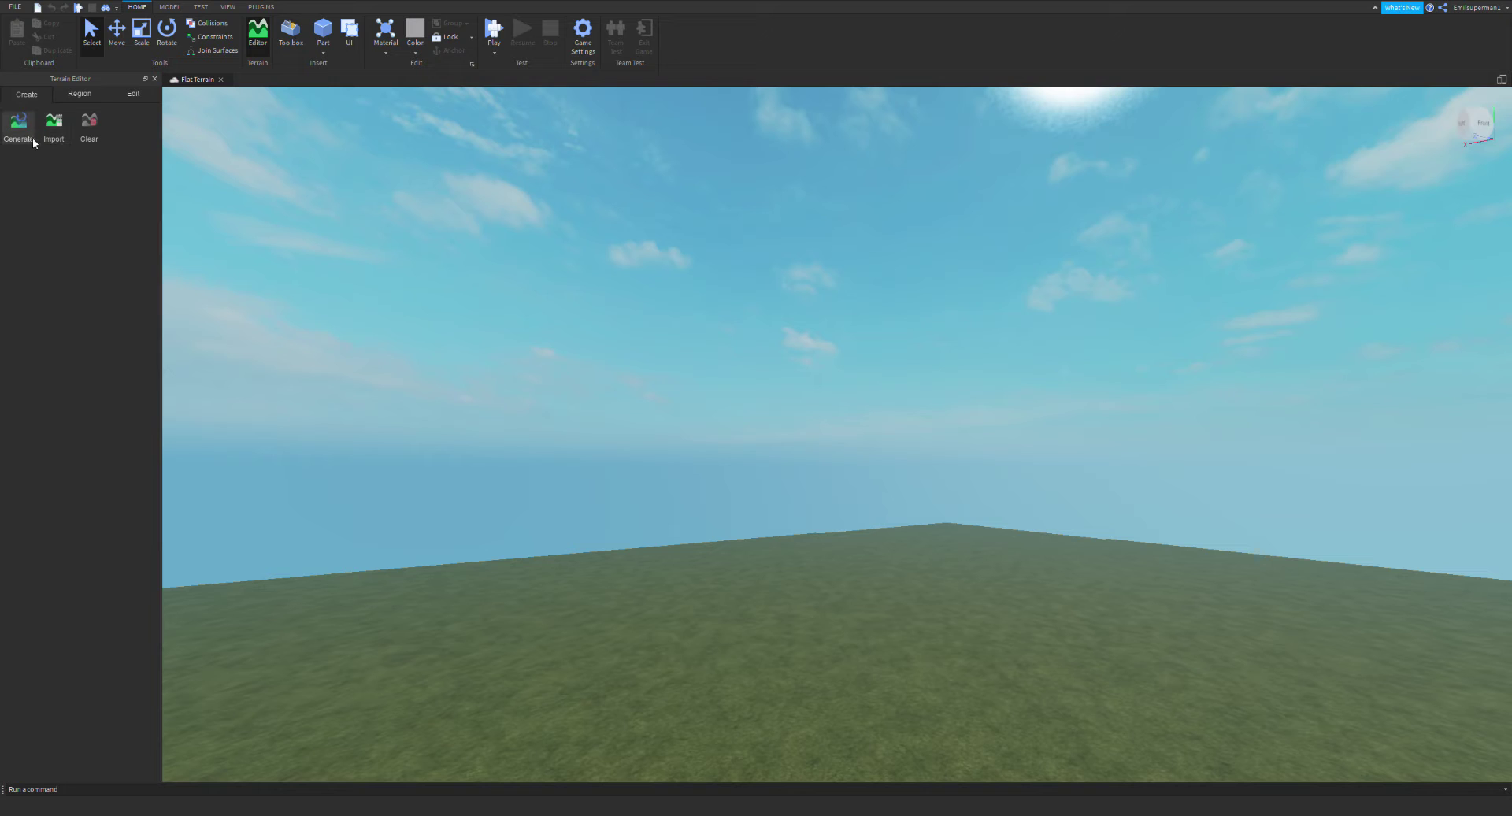
Raise a first short grass ridge in the middle of the flat terrain with the Grow tool
{"action": "left_click", "coordinate": [124, 94]}
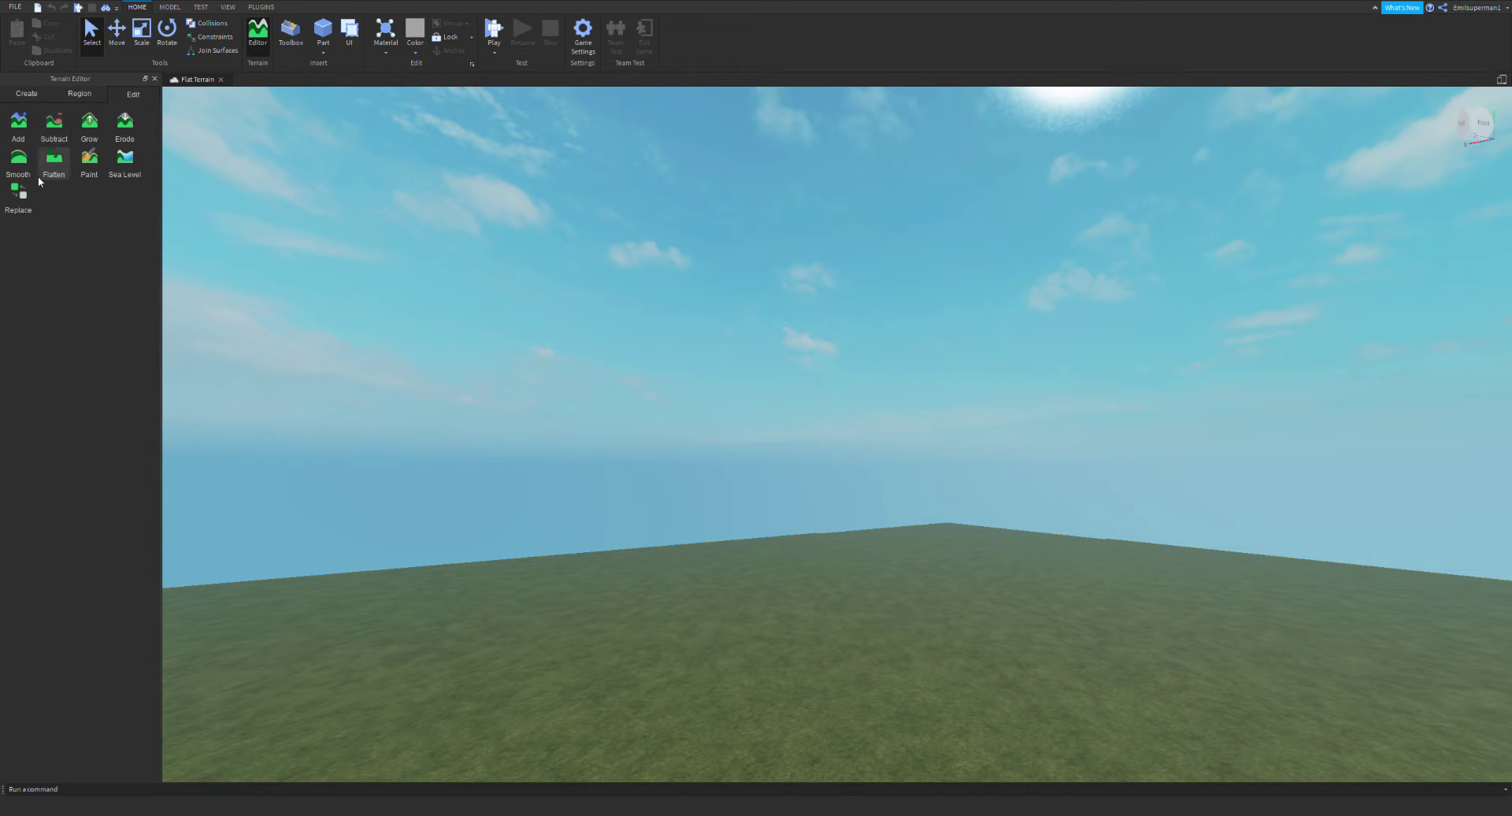
{"action": "left_click", "coordinate": [90, 128]}
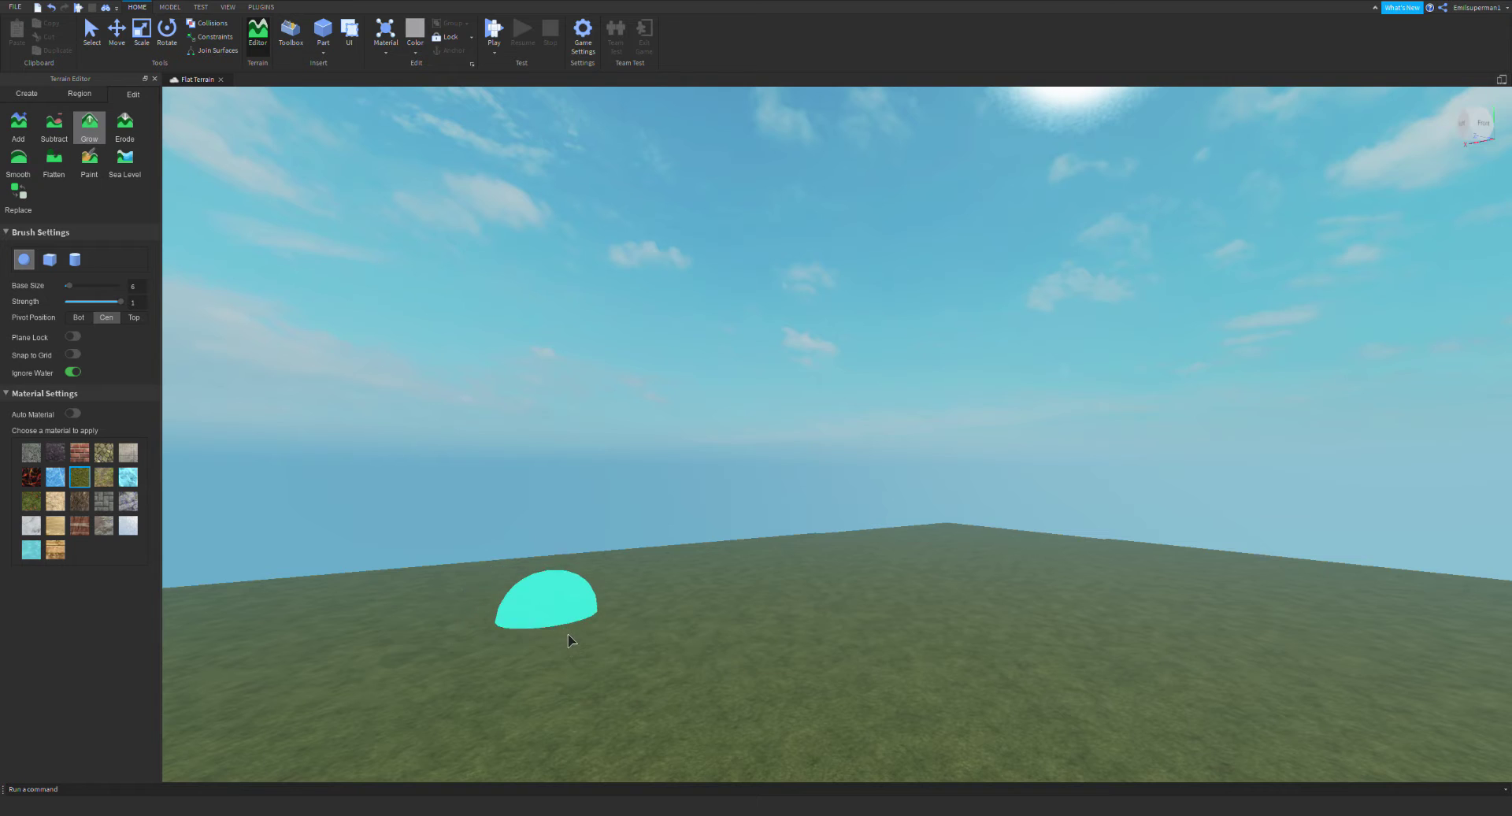
{"action": "right_click_drag", "start_coordinate": [567, 634], "coordinate": [574, 651]}
{"action": "mouse_move", "coordinate": [540, 465]}
{"action": "left_mouse_down"}
{"action": "mouse_move", "coordinate": [485, 422]}
{"action": "mouse_move", "coordinate": [791, 515]}
{"action": "mouse_move", "coordinate": [867, 517]}
{"action": "mouse_move", "coordinate": [531, 418]}
{"action": "mouse_move", "coordinate": [692, 447]}
{"action": "mouse_move", "coordinate": [854, 510]}
{"action": "mouse_move", "coordinate": [704, 485]}
{"action": "left_mouse_up"}
{"action": "right_click_drag", "start_coordinate": [703, 485], "coordinate": [704, 485]}
{"action": "scroll", "coordinate": [709, 457], "scroll_direction": "down", "scroll_amount": 5}
{"action": "right_click_drag", "start_coordinate": [779, 576], "coordinate": [781, 584]}
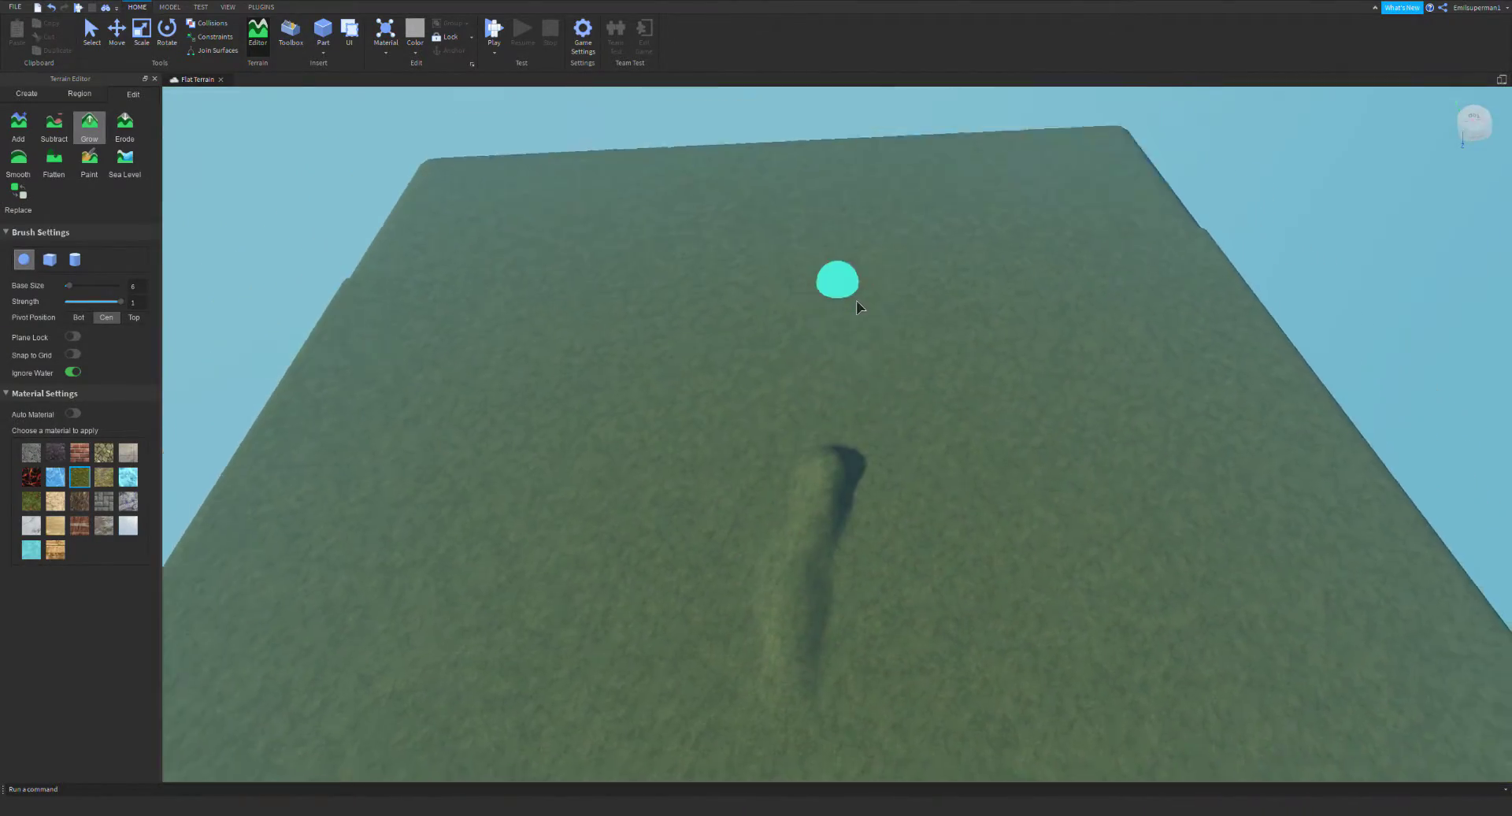
Extend the grass ridge to the terrain's far edge and continue it toward the near side
{"action": "scroll", "coordinate": [857, 300], "scroll_direction": "down", "scroll_amount": 1}
{"action": "right_click_drag", "start_coordinate": [827, 248], "coordinate": [827, 247]}
{"action": "left_click_drag", "start_coordinate": [826, 247], "coordinate": [826, 418]}
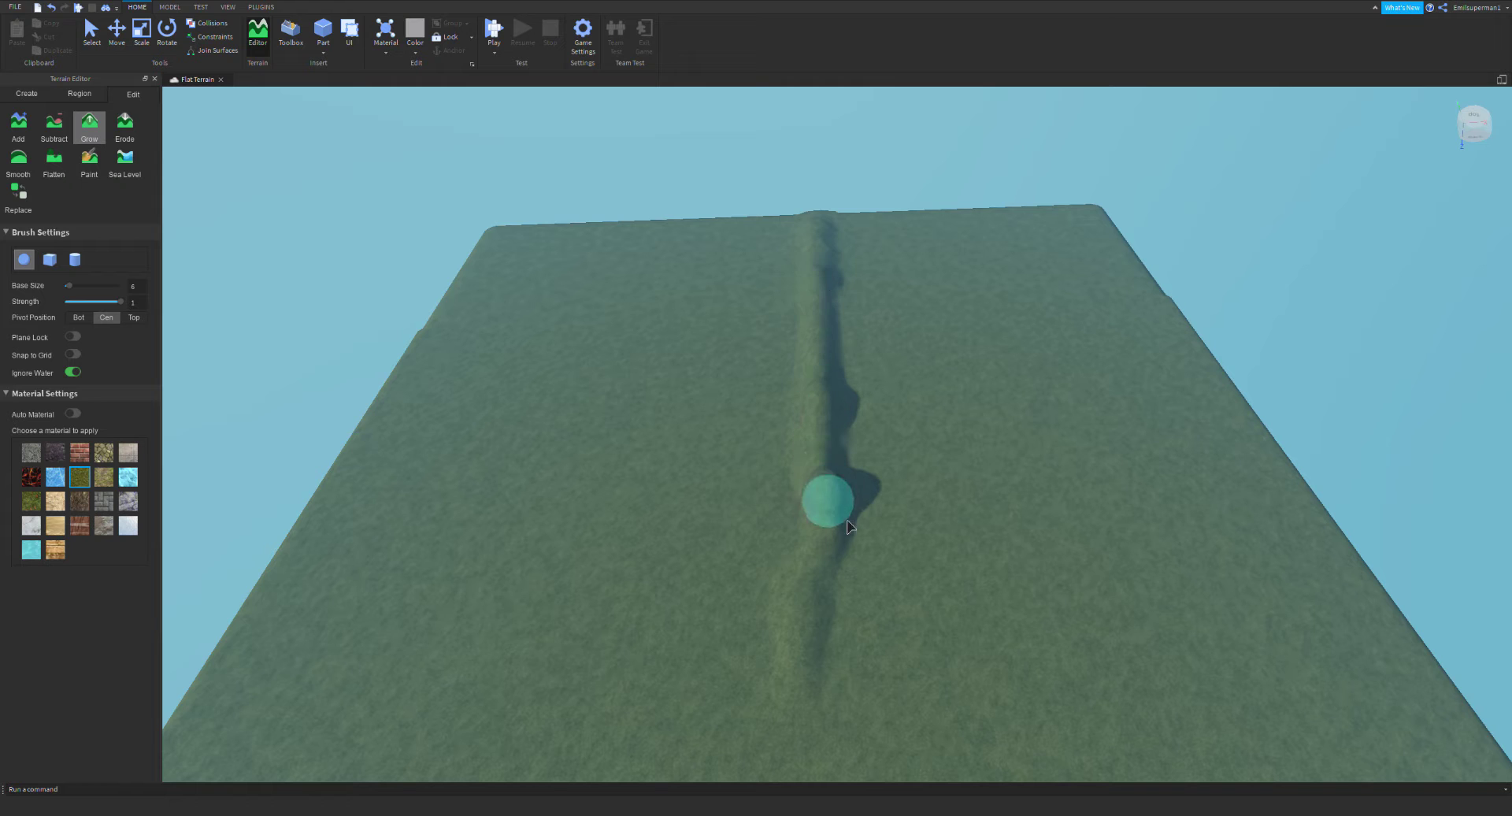
{"action": "left_click_drag", "start_coordinate": [847, 681], "coordinate": [847, 735]}
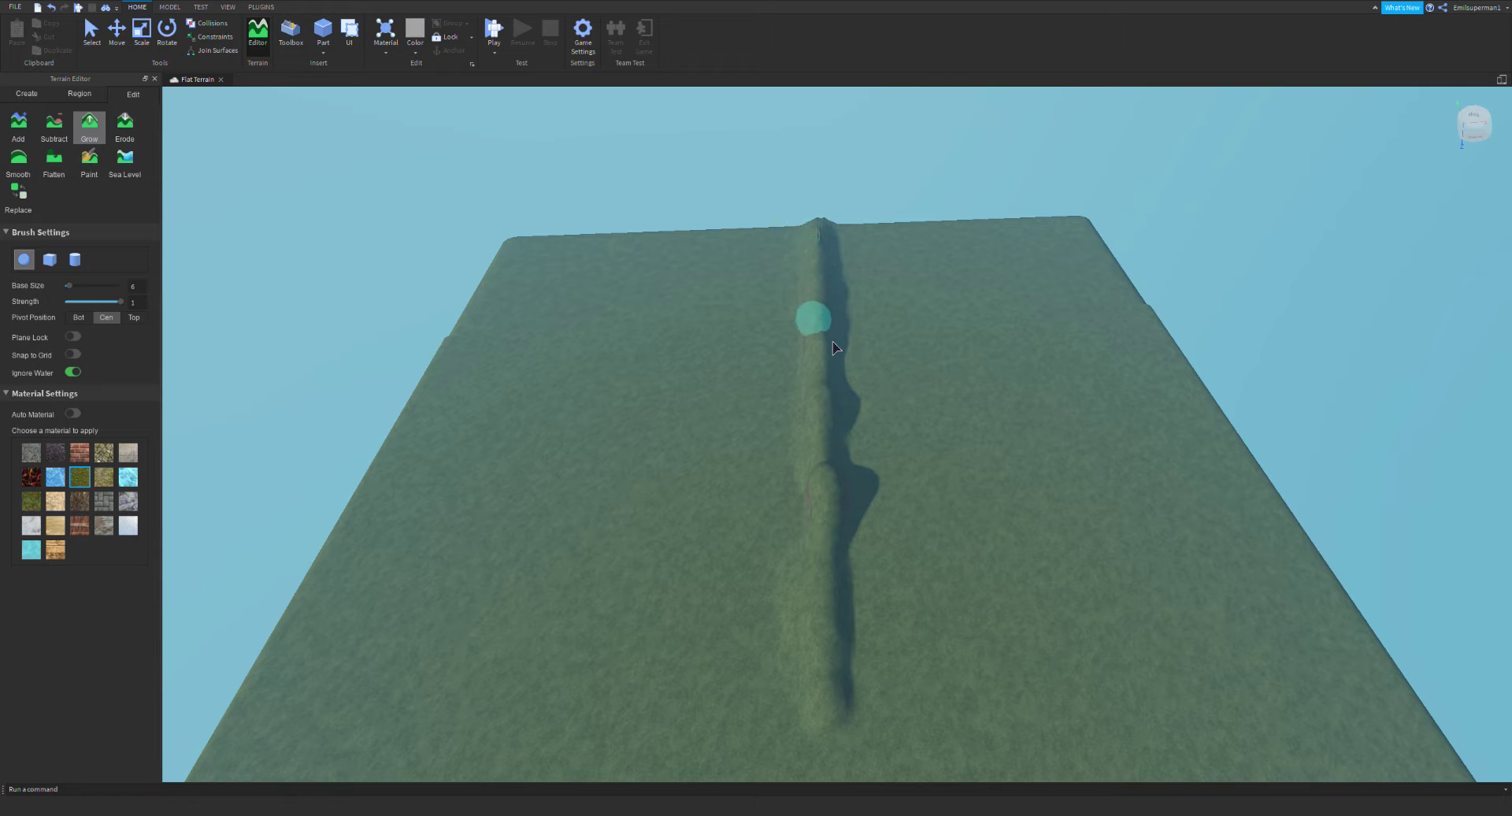
{"action": "key", "text": "a"}
{"action": "left_click_drag", "start_coordinate": [850, 631], "coordinate": [858, 775]}
{"action": "right_click_drag", "start_coordinate": [921, 444], "coordinate": [888, 415]}
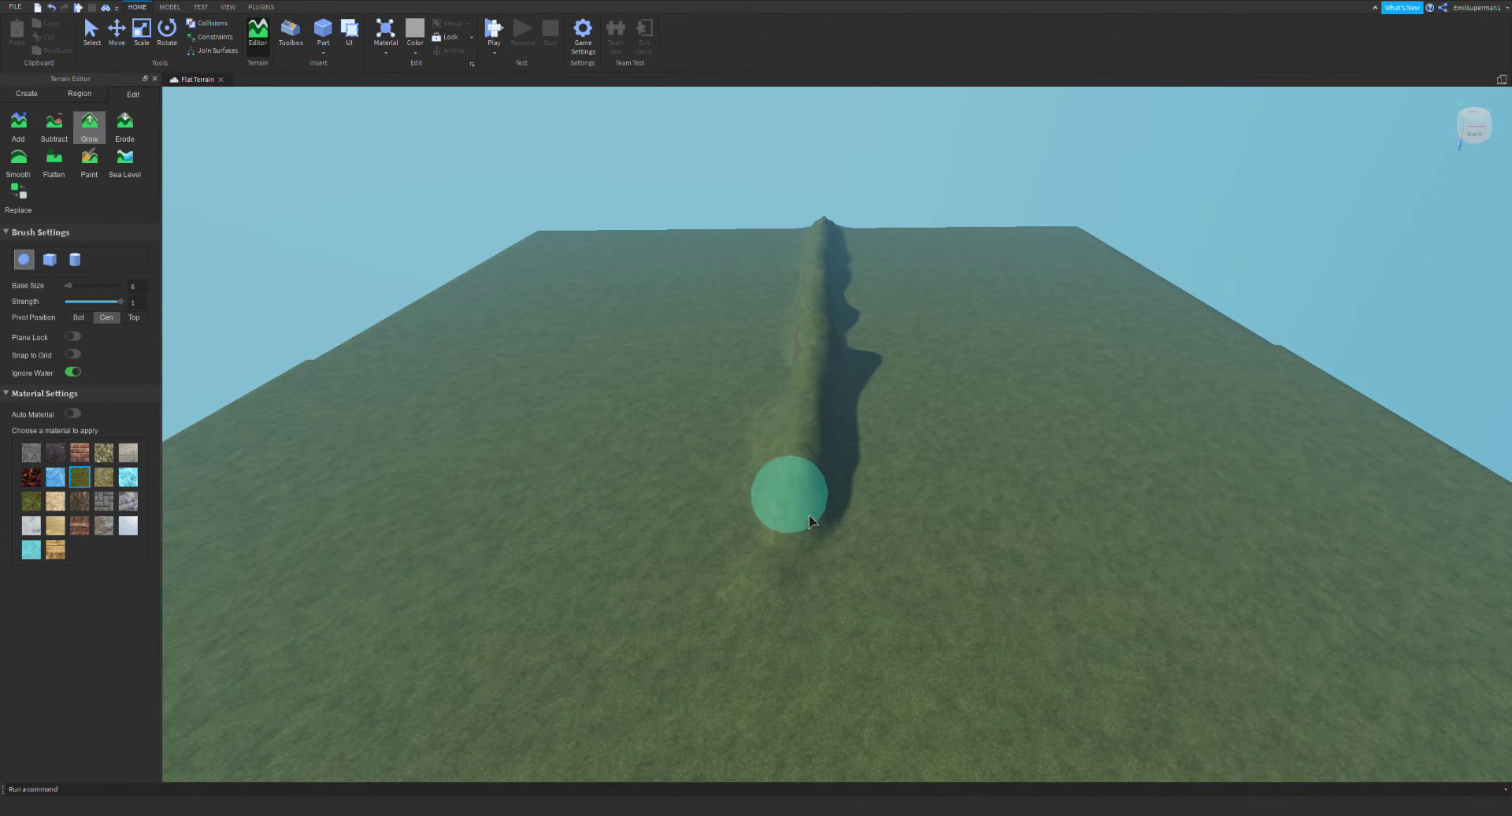
Build up the height and width of the ridge by growing terrain repeatedly along its length
{"action": "right_click_drag", "start_coordinate": [897, 455], "coordinate": [898, 456]}
{"action": "mouse_move", "coordinate": [880, 351]}
{"action": "left_mouse_down"}
{"action": "mouse_move", "coordinate": [850, 348]}
{"action": "mouse_move", "coordinate": [849, 462]}
{"action": "left_mouse_up"}
{"action": "mouse_move", "coordinate": [857, 532]}
{"action": "left_mouse_down"}
{"action": "mouse_move", "coordinate": [843, 293]}
{"action": "mouse_move", "coordinate": [839, 344]}
{"action": "left_mouse_up"}
{"action": "right_click_drag", "start_coordinate": [839, 344], "coordinate": [839, 343]}
{"action": "left_click_drag", "start_coordinate": [815, 585], "coordinate": [851, 269]}
{"action": "right_click_drag", "start_coordinate": [908, 550], "coordinate": [909, 550]}
{"action": "left_click_drag", "start_coordinate": [844, 538], "coordinate": [854, 344]}
{"action": "right_click_drag", "start_coordinate": [853, 344], "coordinate": [854, 344]}
{"action": "right_click_drag", "start_coordinate": [828, 429], "coordinate": [829, 429]}
{"action": "left_click_drag", "start_coordinate": [790, 582], "coordinate": [805, 385]}
{"action": "right_click_drag", "start_coordinate": [805, 385], "coordinate": [804, 385]}
{"action": "key", "text": "w"}
{"action": "mouse_move", "coordinate": [804, 385]}
{"action": "left_mouse_down"}
{"action": "mouse_move", "coordinate": [820, 412]}
{"action": "mouse_move", "coordinate": [836, 356]}
{"action": "left_mouse_up"}
Grow more terrain along the ridge from its opposite end, adding uneven bumps to the crest
{"action": "mouse_move", "coordinate": [836, 357]}
{"action": "right_mouse_down"}
{"action": "mouse_move", "coordinate": [873, 417]}
{"action": "mouse_move", "coordinate": [951, 490]}
{"action": "mouse_move", "coordinate": [981, 433]}
{"action": "right_mouse_up"}
{"action": "key", "text": "a"}
{"action": "key", "text": "w"}
{"action": "mouse_move", "coordinate": [981, 433]}
{"action": "left_mouse_down"}
{"action": "mouse_move", "coordinate": [928, 373]}
{"action": "mouse_move", "coordinate": [740, 276]}
{"action": "left_mouse_up"}
{"action": "key", "text": "w"}
{"action": "right_click_drag", "start_coordinate": [962, 385], "coordinate": [982, 411]}
{"action": "key", "text": "s"}
{"action": "key", "text": "s"}
{"action": "mouse_move", "coordinate": [985, 416]}
{"action": "left_mouse_down"}
{"action": "mouse_move", "coordinate": [878, 361]}
{"action": "mouse_move", "coordinate": [891, 382]}
{"action": "left_mouse_up"}
{"action": "key", "text": "s"}
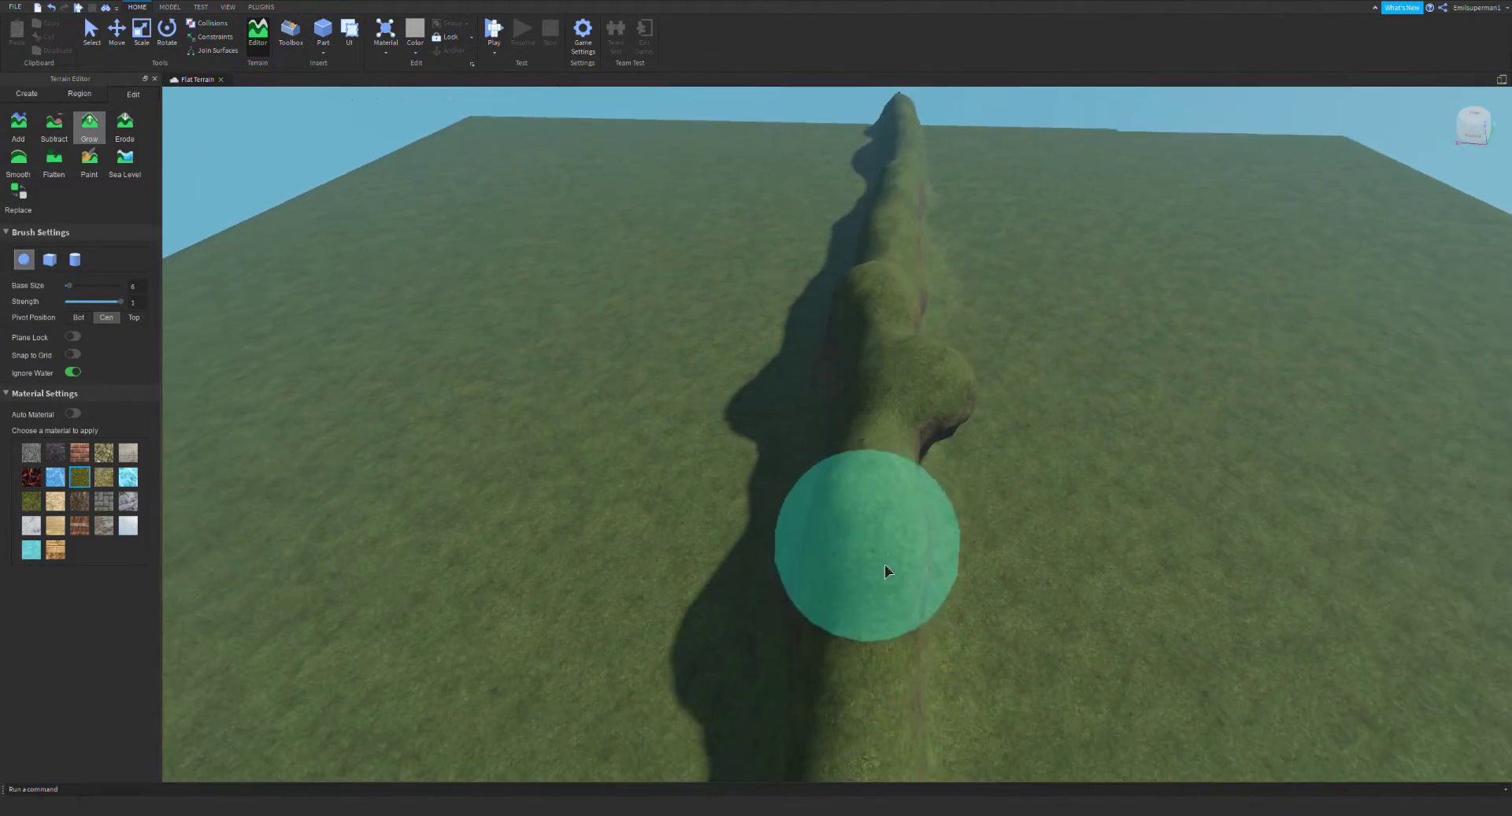
{"action": "left_click_drag", "start_coordinate": [886, 556], "coordinate": [865, 721]}
{"action": "left_click_drag", "start_coordinate": [873, 381], "coordinate": [897, 463]}
{"action": "right_click_drag", "start_coordinate": [1043, 408], "coordinate": [1042, 409]}
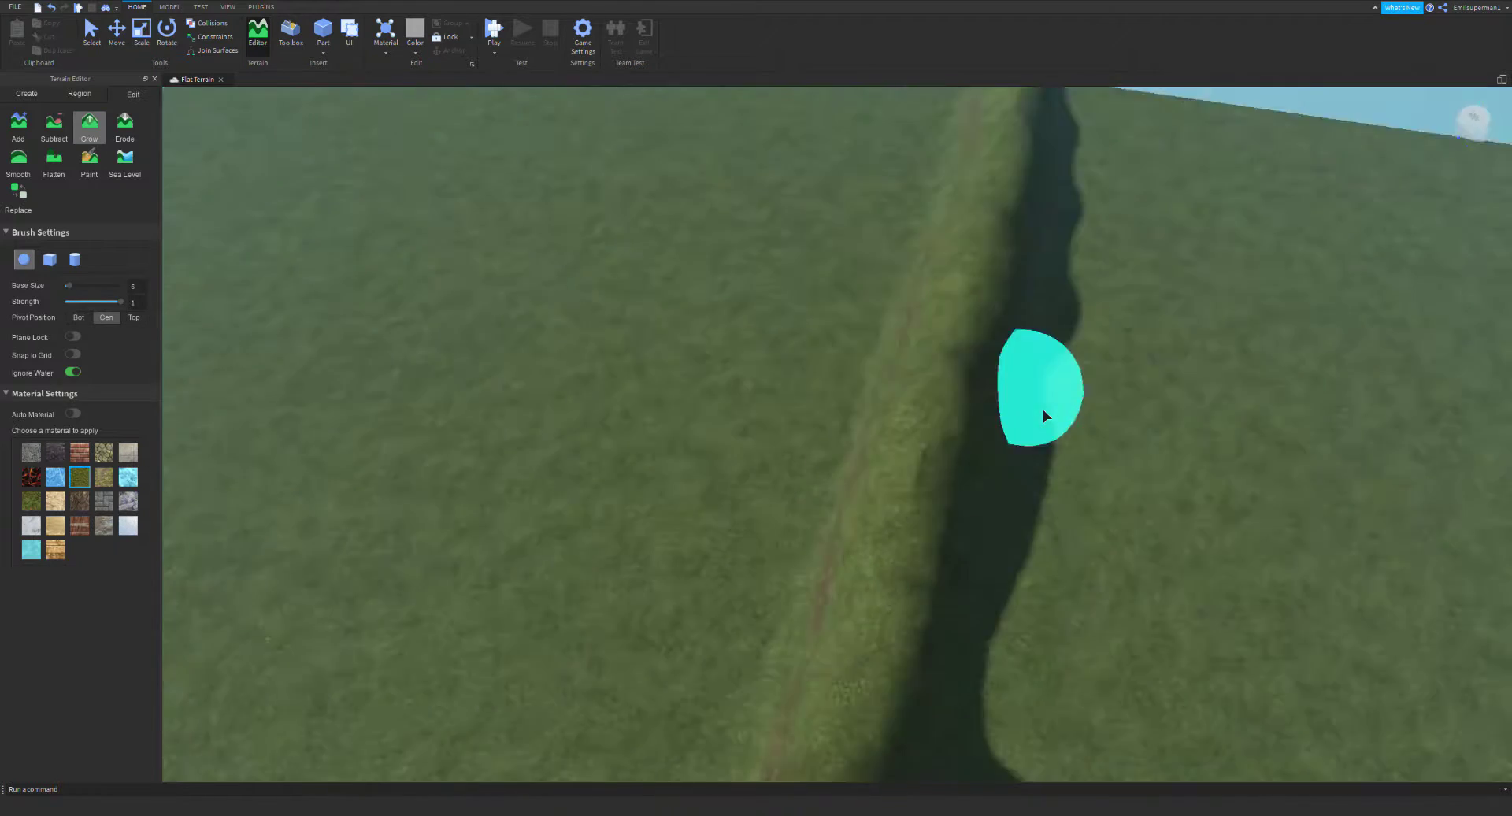
Raise the lower stretch of the ridge with further Grow strokes along its crest
{"action": "scroll", "coordinate": [1043, 415], "scroll_direction": "down", "scroll_amount": 5}
{"action": "left_click_drag", "start_coordinate": [883, 666], "coordinate": [870, 744]}
{"action": "right_click_drag", "start_coordinate": [1171, 427], "coordinate": [1171, 427]}
{"action": "left_click_drag", "start_coordinate": [853, 451], "coordinate": [847, 479]}
{"action": "right_click_drag", "start_coordinate": [899, 378], "coordinate": [900, 376]}
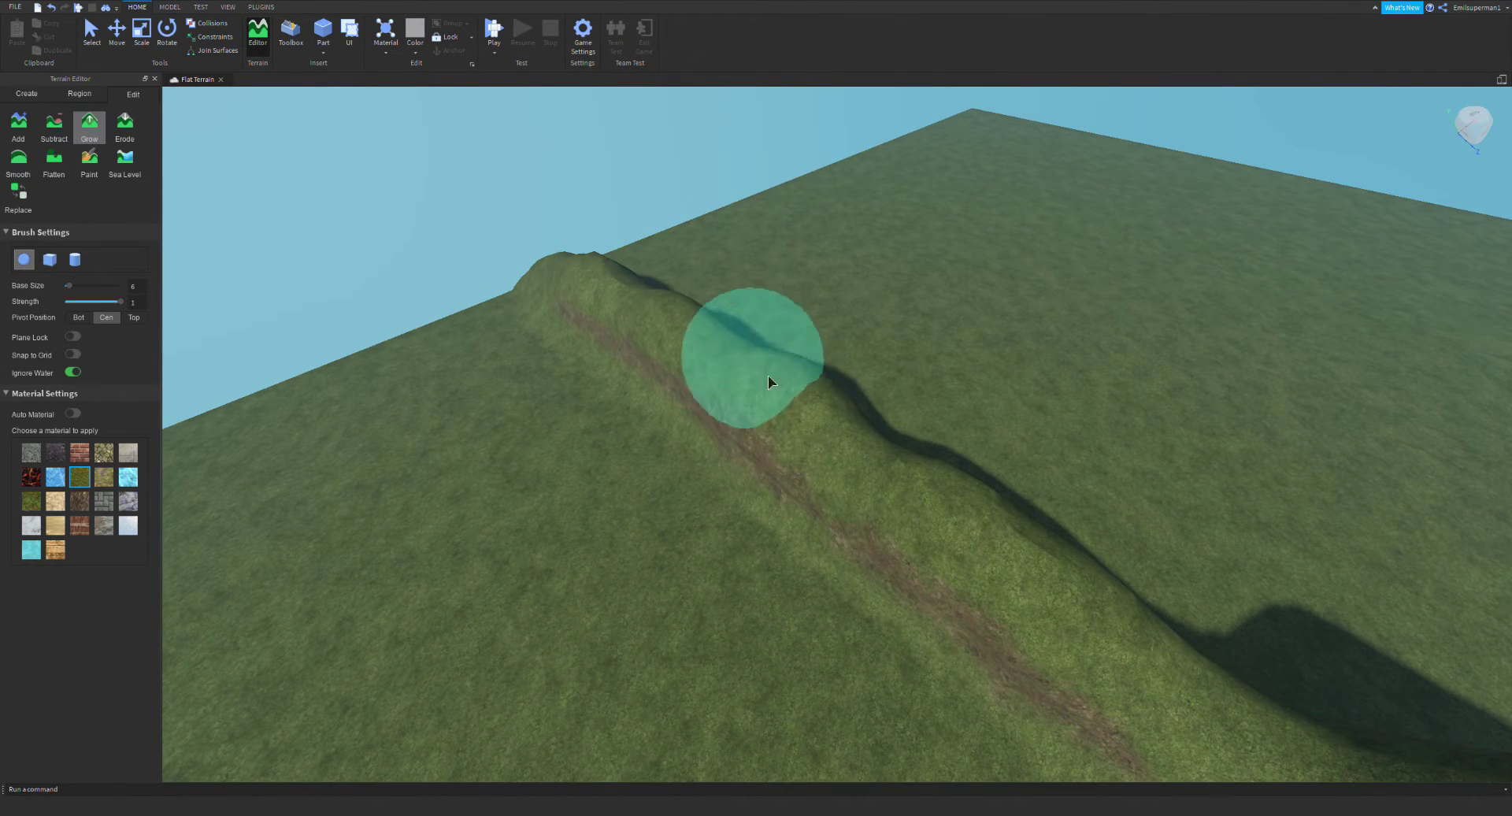
Grow the end of the ridge at the terrain edge into taller rounded hills
{"action": "key", "text": "a"}
{"action": "mouse_move", "coordinate": [621, 267]}
{"action": "right_mouse_down"}
{"action": "mouse_move", "coordinate": [613, 296]}
{"action": "mouse_move", "coordinate": [669, 258]}
{"action": "right_mouse_up"}
{"action": "key", "text": "w"}
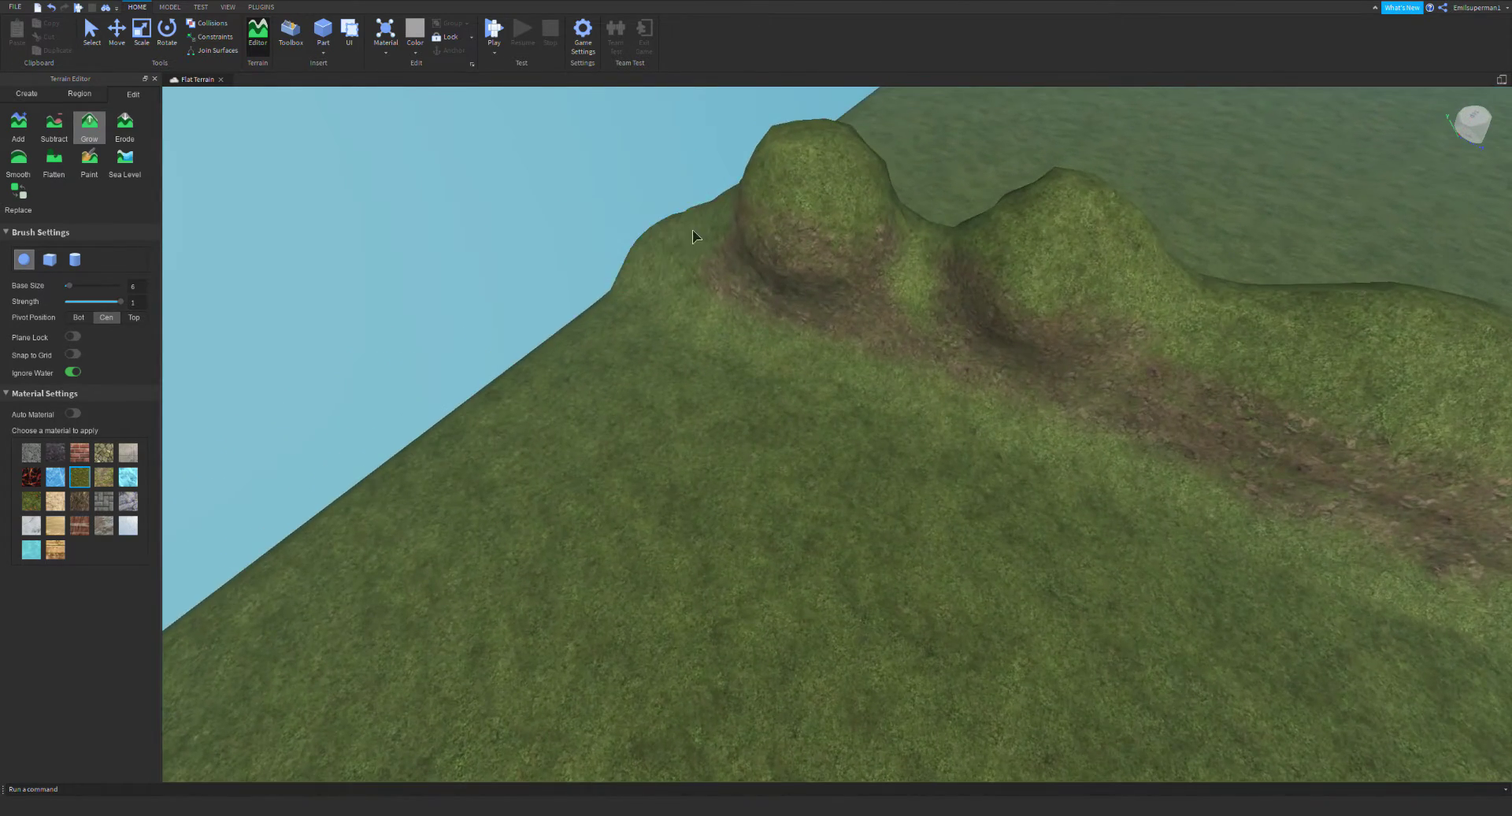
{"action": "key", "text": "a"}
{"action": "right_click_drag", "start_coordinate": [796, 226], "coordinate": [792, 219]}
{"action": "mouse_move", "coordinate": [507, 533]}
{"action": "left_mouse_down"}
{"action": "mouse_move", "coordinate": [428, 583]}
{"action": "mouse_move", "coordinate": [596, 461]}
{"action": "mouse_move", "coordinate": [784, 373]}
{"action": "mouse_move", "coordinate": [902, 356]}
{"action": "mouse_move", "coordinate": [568, 386]}
{"action": "mouse_move", "coordinate": [607, 429]}
{"action": "left_mouse_up"}
{"action": "key", "text": "d"}
{"action": "mouse_move", "coordinate": [895, 293]}
{"action": "right_mouse_down"}
{"action": "mouse_move", "coordinate": [1032, 276]}
{"action": "mouse_move", "coordinate": [955, 297]}
{"action": "mouse_move", "coordinate": [754, 498]}
{"action": "right_mouse_up"}
{"action": "mouse_move", "coordinate": [740, 582]}
{"action": "right_mouse_down"}
{"action": "mouse_move", "coordinate": [1123, 442]}
{"action": "mouse_move", "coordinate": [1260, 441]}
{"action": "right_mouse_up"}
{"action": "key", "text": "w"}
{"action": "left_click_drag", "start_coordinate": [703, 537], "coordinate": [630, 583]}
{"action": "right_click_drag", "start_coordinate": [1099, 405], "coordinate": [1099, 404]}
Thicken the side of the ridge and raise the low spots between its hills
{"action": "key", "text": "w"}
{"action": "key", "text": "w"}
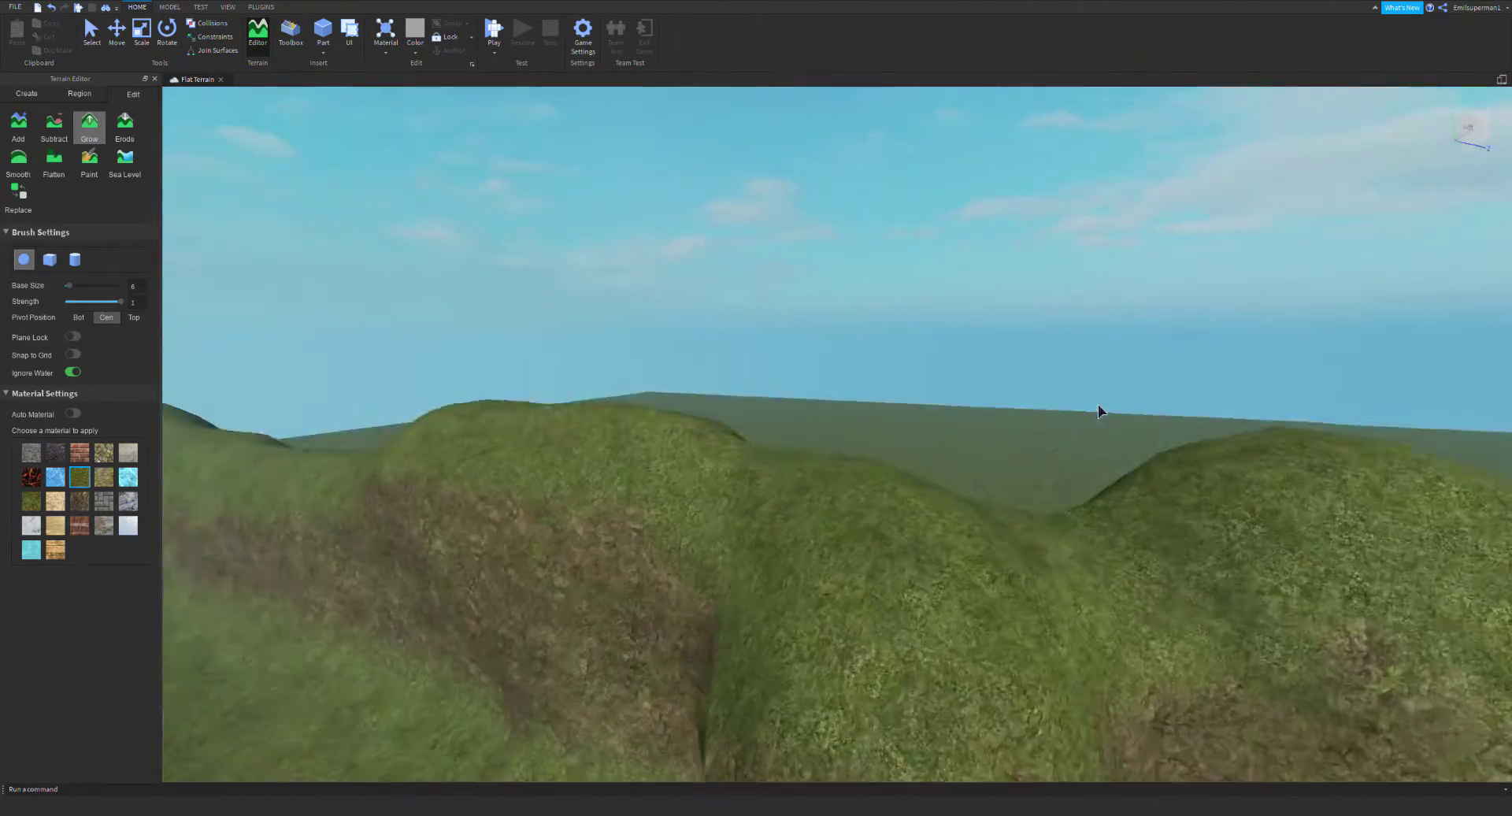
{"action": "right_click_drag", "start_coordinate": [602, 486], "coordinate": [602, 487]}
{"action": "key", "text": "s"}
{"action": "right_click_drag", "start_coordinate": [1169, 513], "coordinate": [1168, 513]}
{"action": "key", "text": "w"}
{"action": "left_click_drag", "start_coordinate": [659, 588], "coordinate": [945, 563]}
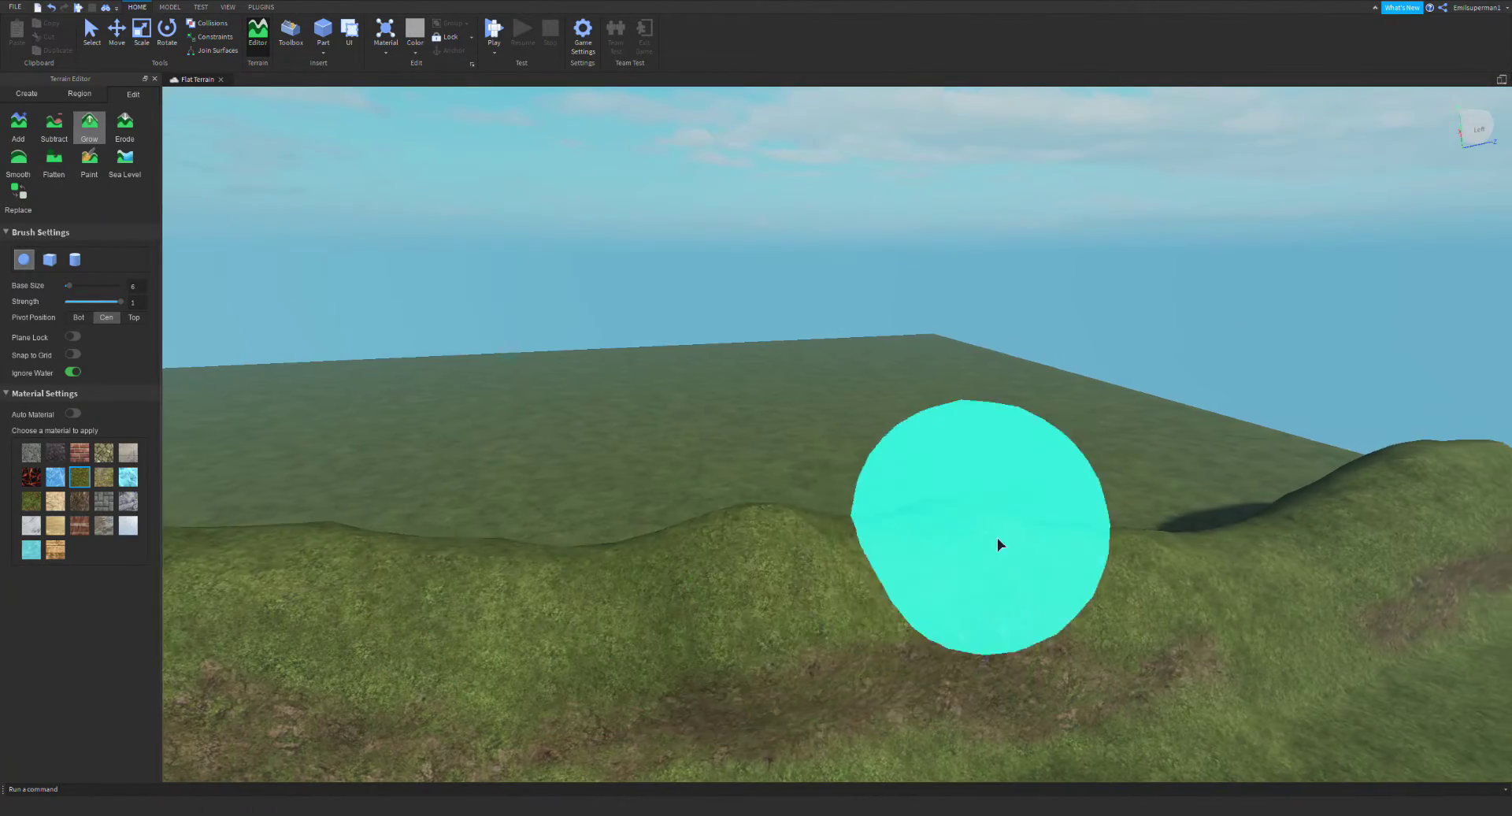
{"action": "right_click_drag", "start_coordinate": [973, 546], "coordinate": [974, 546]}
{"action": "left_click_drag", "start_coordinate": [917, 505], "coordinate": [776, 532]}
{"action": "right_click_drag", "start_coordinate": [1116, 443], "coordinate": [1116, 443]}
{"action": "key", "text": "w"}
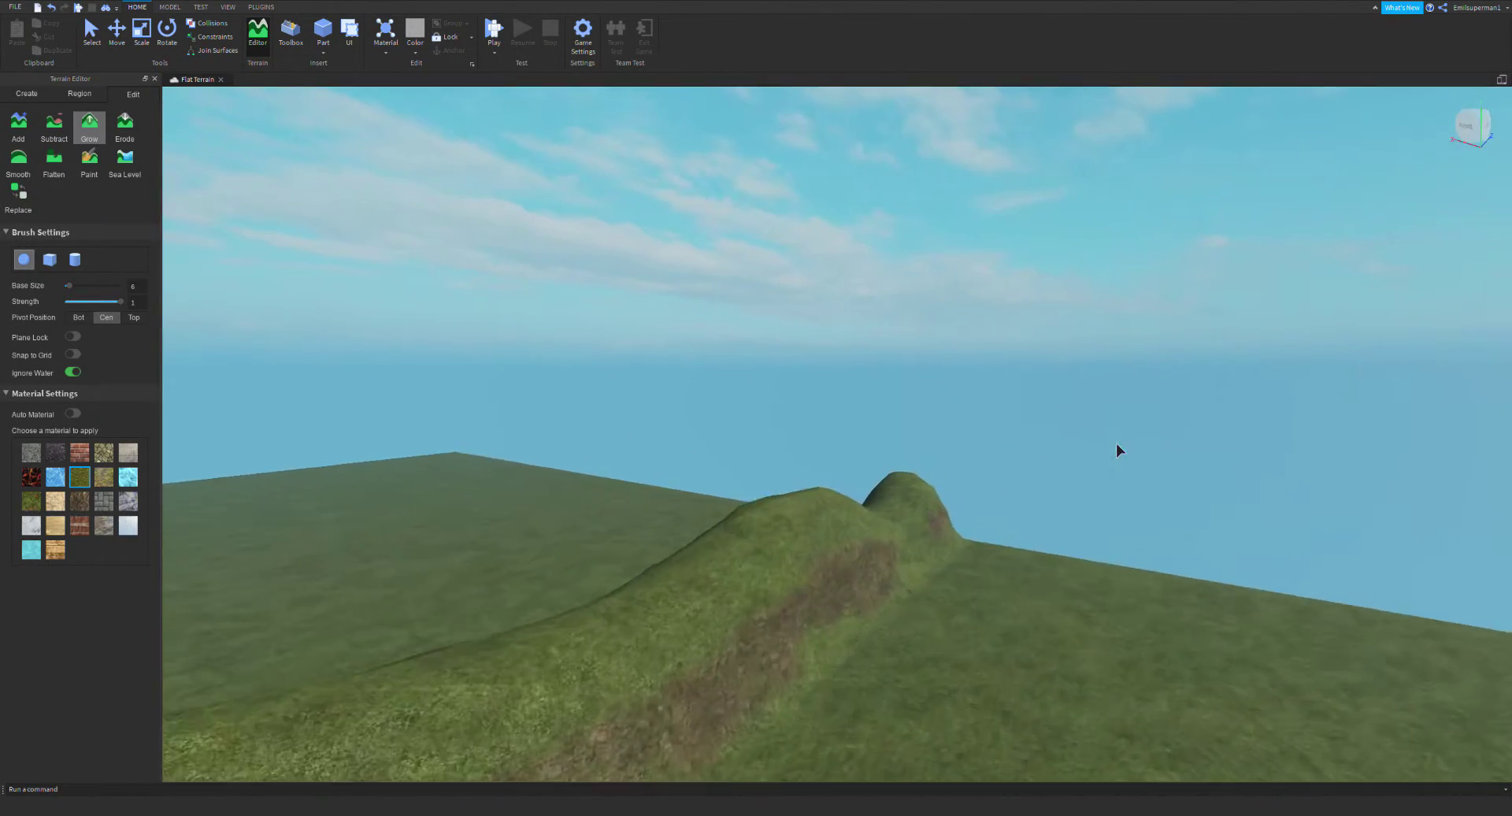
{"action": "mouse_move", "coordinate": [920, 510]}
{"action": "left_mouse_down"}
{"action": "mouse_move", "coordinate": [892, 541]}
{"action": "mouse_move", "coordinate": [948, 481]}
{"action": "mouse_move", "coordinate": [904, 517]}
{"action": "mouse_move", "coordinate": [834, 518]}
{"action": "left_mouse_up"}
{"action": "right_click_drag", "start_coordinate": [713, 521], "coordinate": [714, 521]}
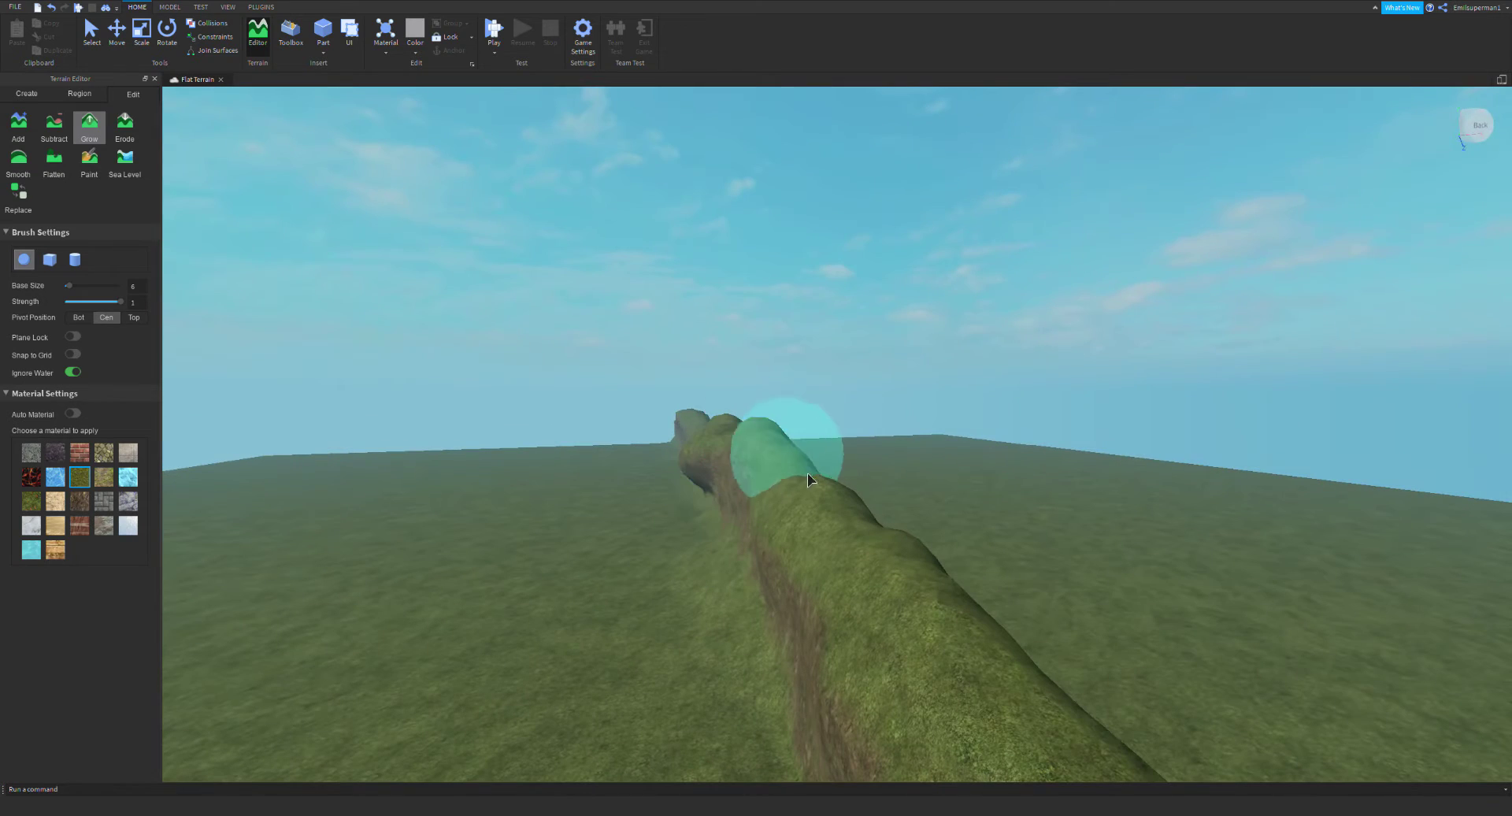
Fill the remaining dips in the ridge's crest with the Grow tool
{"action": "mouse_move", "coordinate": [1023, 503]}
{"action": "right_mouse_down"}
{"action": "mouse_move", "coordinate": [1050, 476]}
{"action": "mouse_move", "coordinate": [1074, 504]}
{"action": "right_mouse_up"}
{"action": "left_click_drag", "start_coordinate": [1074, 503], "coordinate": [1070, 550]}
{"action": "left_click_drag", "start_coordinate": [673, 574], "coordinate": [660, 570]}
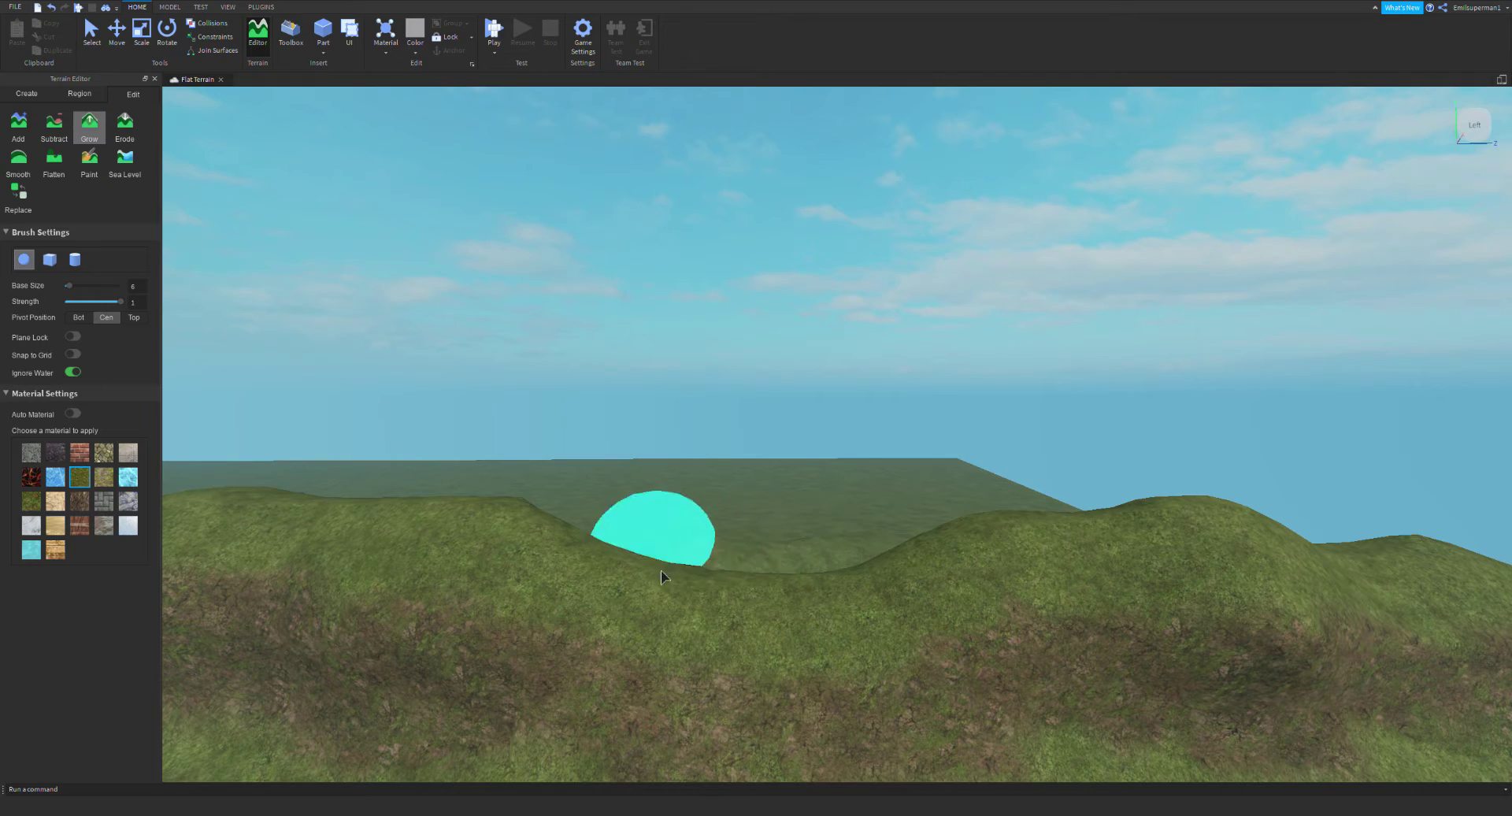
{"action": "mouse_move", "coordinate": [904, 591]}
{"action": "right_mouse_down"}
{"action": "mouse_move", "coordinate": [901, 573]}
{"action": "mouse_move", "coordinate": [880, 575]}
{"action": "right_mouse_up"}
{"action": "key", "text": "s"}
{"action": "left_click_drag", "start_coordinate": [881, 575], "coordinate": [906, 572]}
{"action": "key", "text": "a"}
{"action": "right_click_drag", "start_coordinate": [1176, 531], "coordinate": [1173, 531]}
{"action": "right_click_drag", "start_coordinate": [755, 518], "coordinate": [754, 518]}
{"action": "key", "text": "a"}
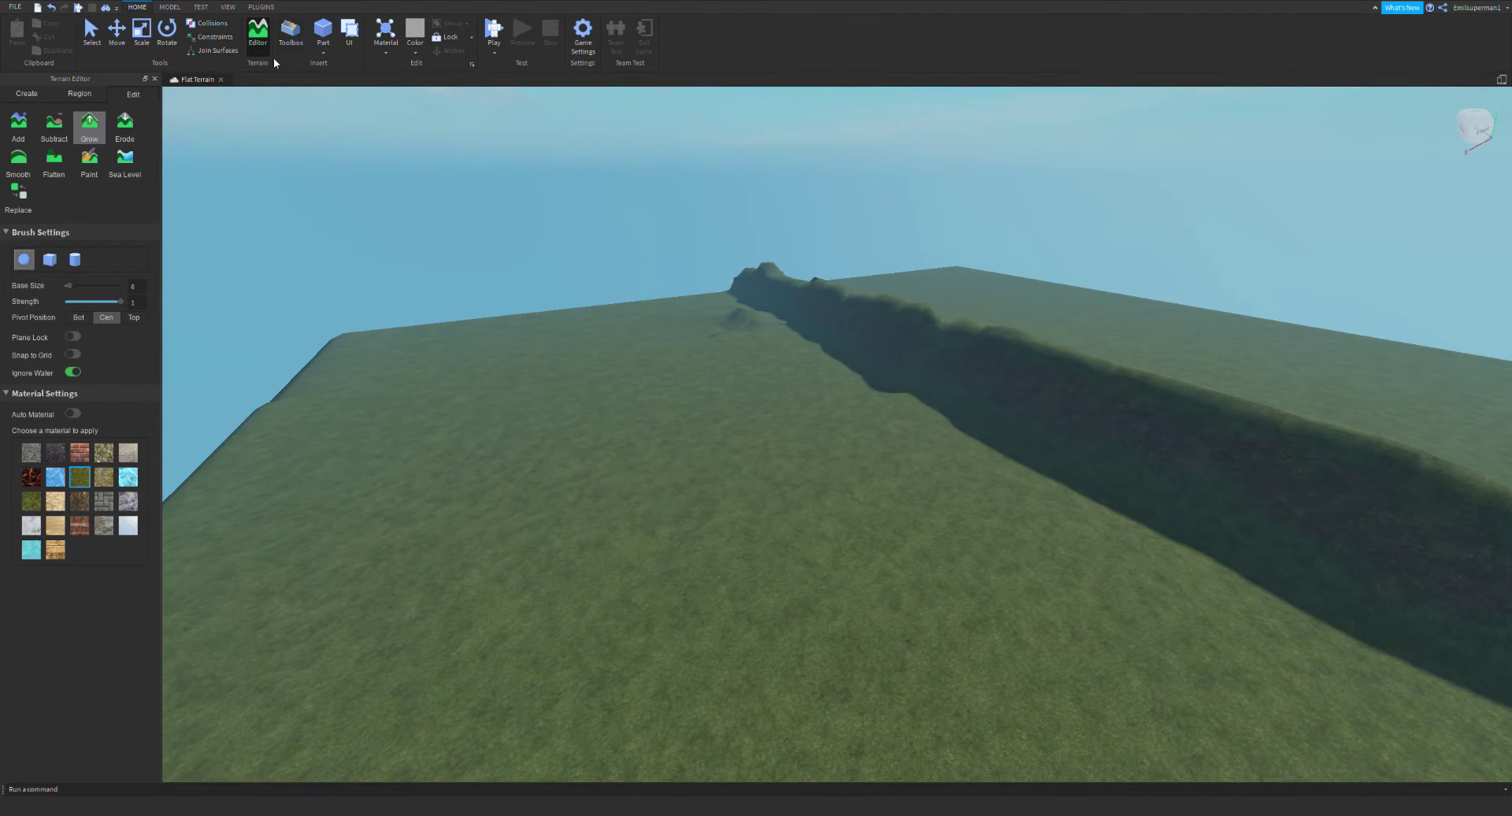
Show the Toolbox and insert a ruined multi-storey military building with sandbags into the map
{"action": "left_click", "coordinate": [297, 49]}
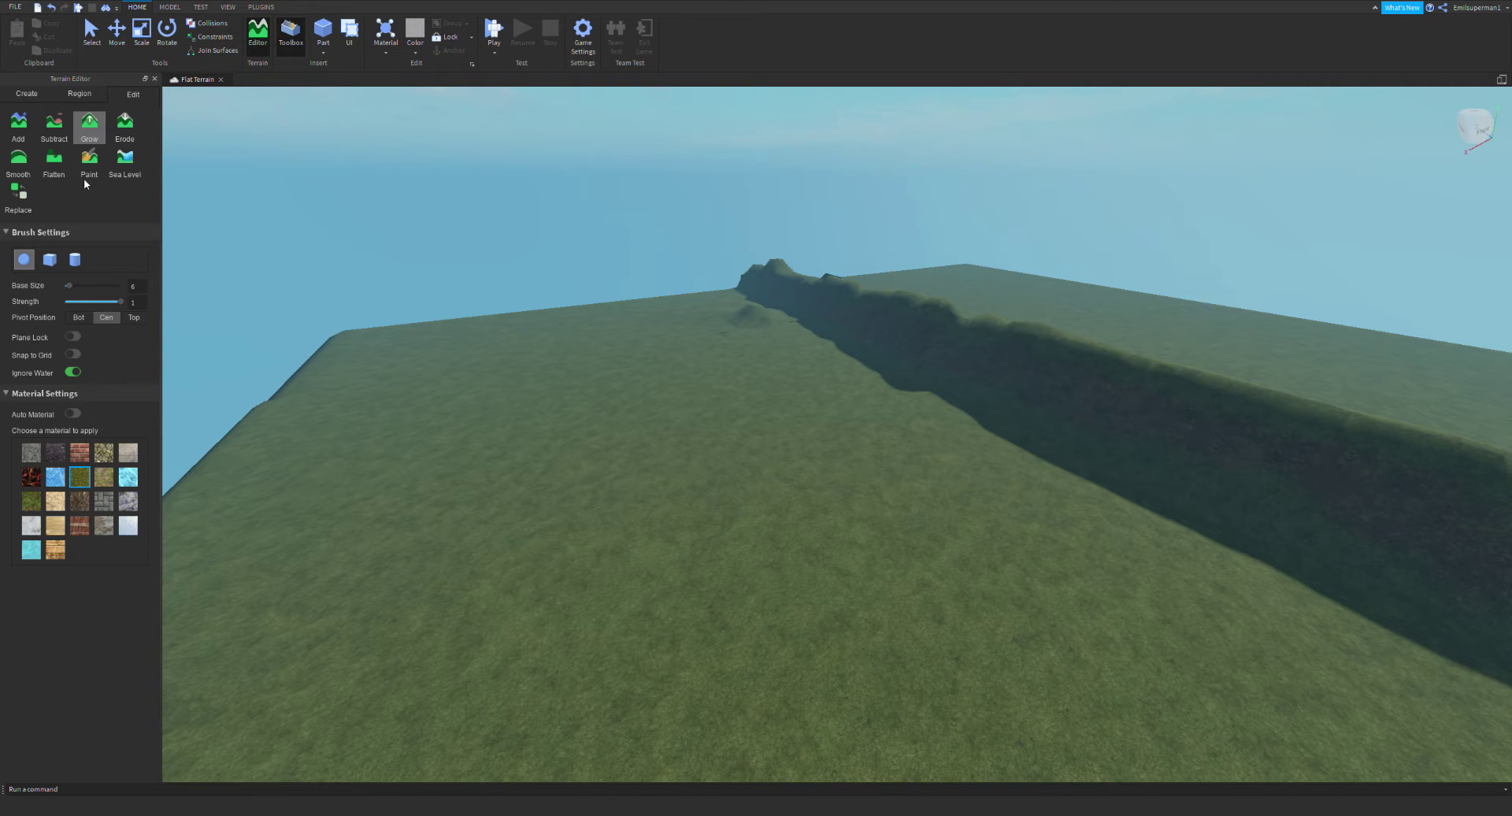
{"action": "mouse_move", "coordinate": [499, 235]}
{"action": "right_mouse_down"}
{"action": "mouse_move", "coordinate": [466, 163]}
{"action": "mouse_move", "coordinate": [754, 301]}
{"action": "mouse_move", "coordinate": [802, 342]}
{"action": "right_mouse_up"}
{"action": "key", "text": "w"}
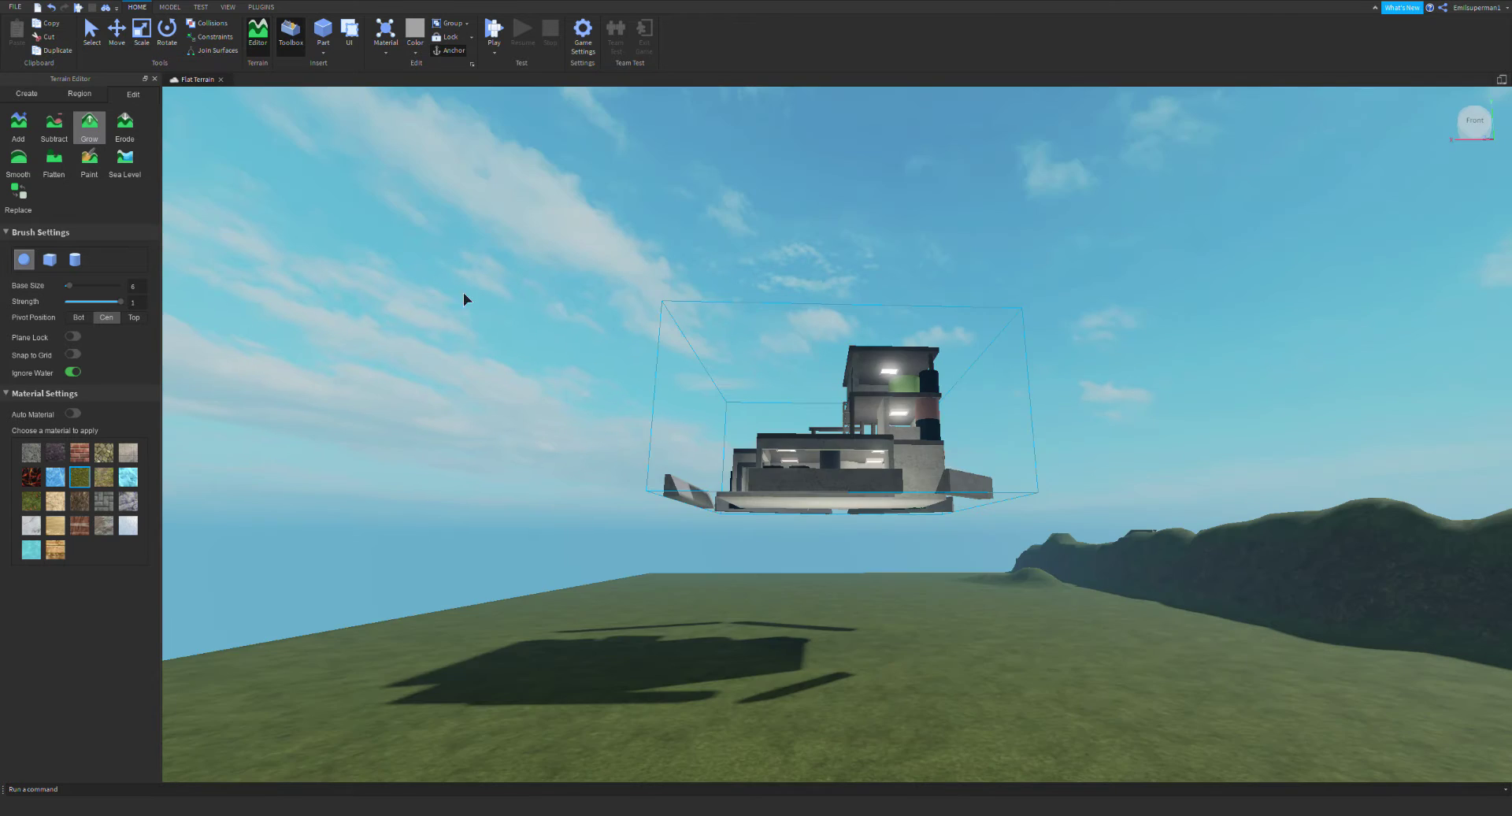
{"action": "right_click_drag", "start_coordinate": [559, 309], "coordinate": [559, 309]}
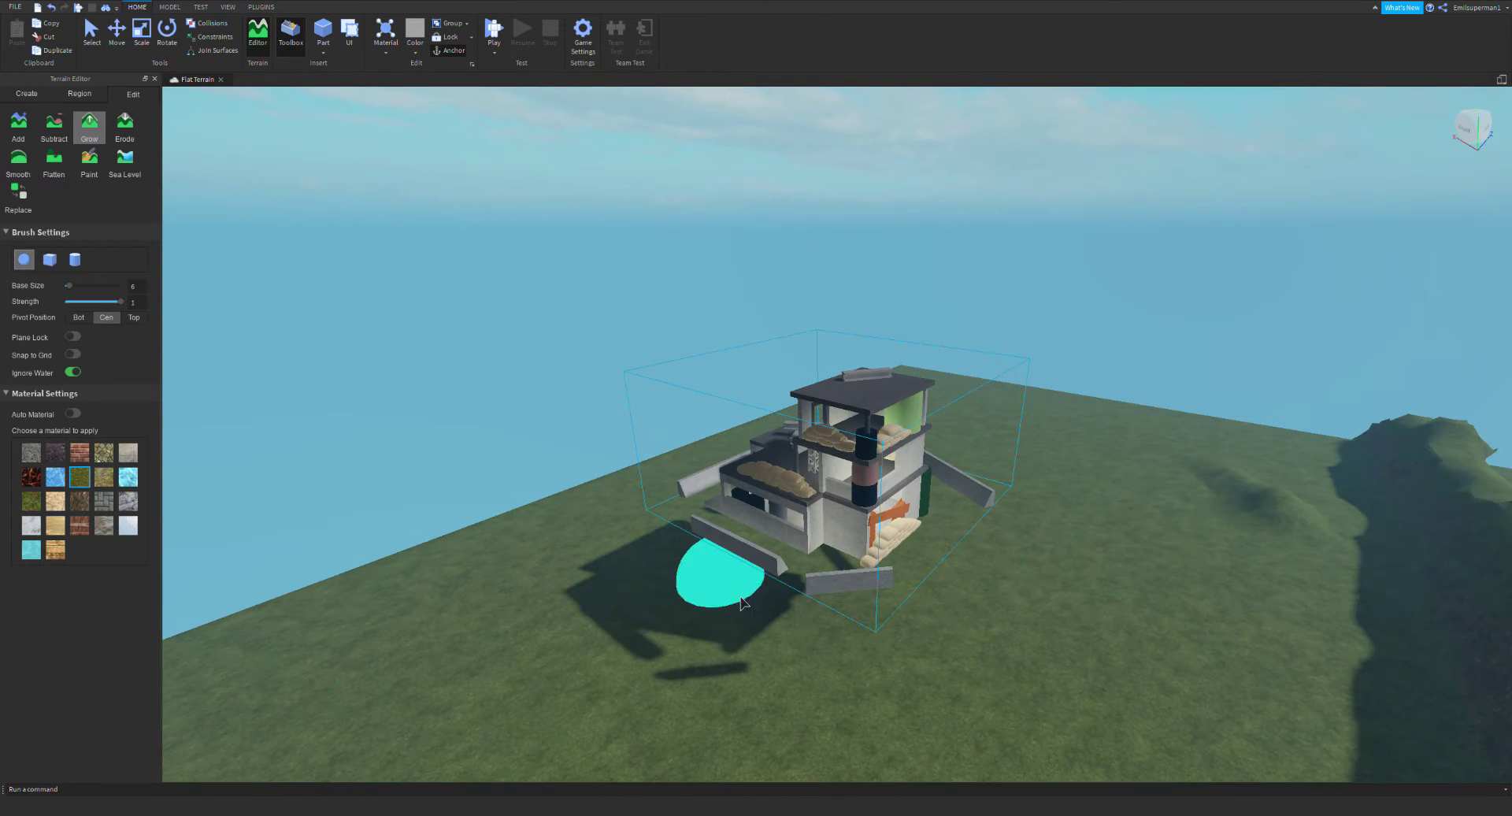
Close the Terrain Editor, then set the ruined building on the grass near the terrain edge and rotate it a half turn
{"action": "left_click", "coordinate": [262, 49]}
{"action": "left_click_drag", "start_coordinate": [816, 529], "coordinate": [605, 506]}
{"action": "key", "text": "ctrl+r"}
{"action": "key", "text": "ctrl+r"}
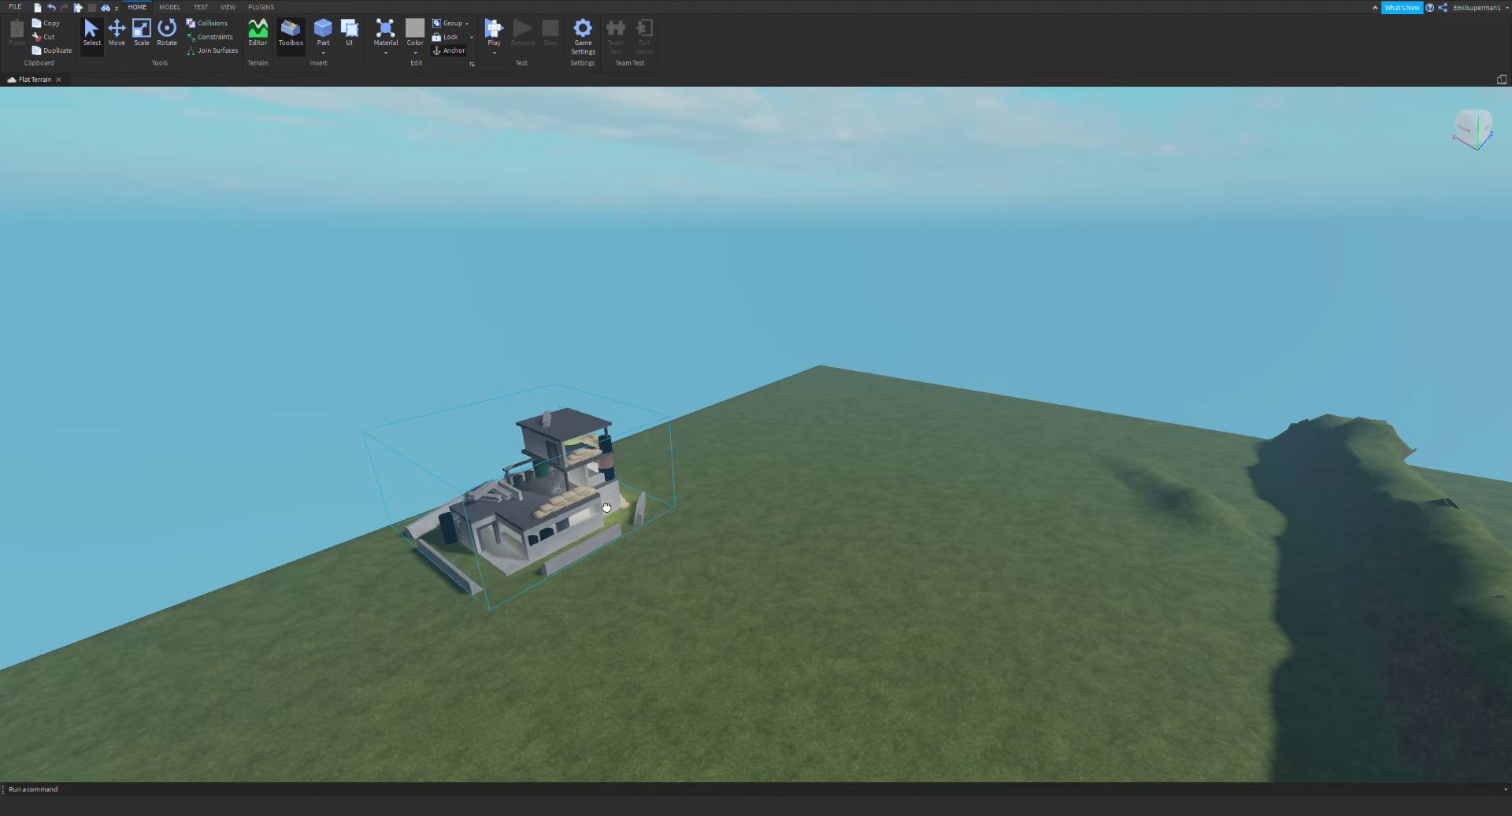
Insert a dark arched hangar, rotate it a quarter turn and place it on the grass beside the ruined building
{"action": "right_click_drag", "start_coordinate": [805, 538], "coordinate": [143, 400]}
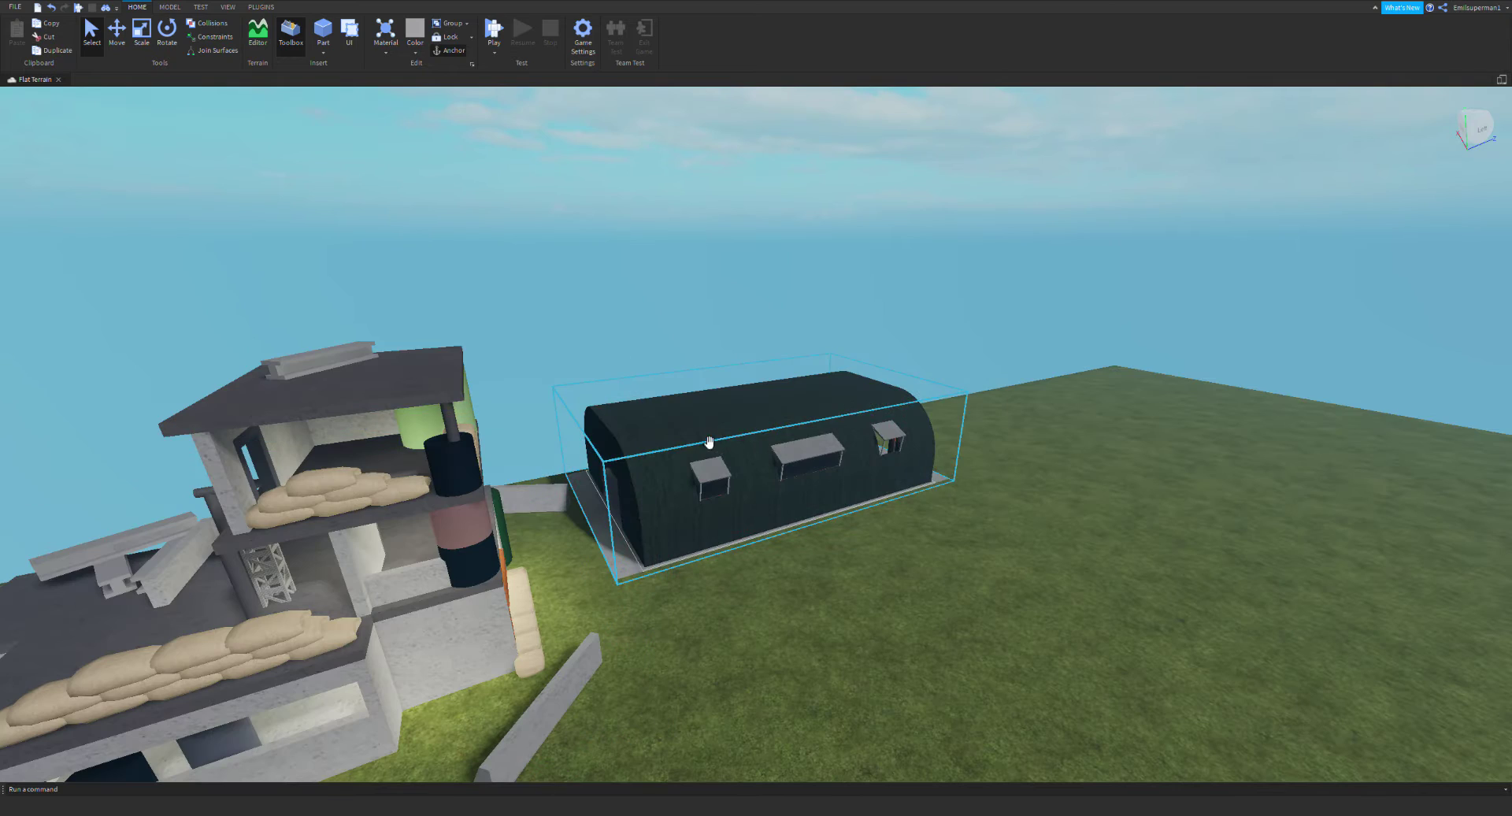
{"action": "right_click_drag", "start_coordinate": [708, 439], "coordinate": [722, 471]}
{"action": "right_click_drag", "start_coordinate": [705, 550], "coordinate": [712, 554]}
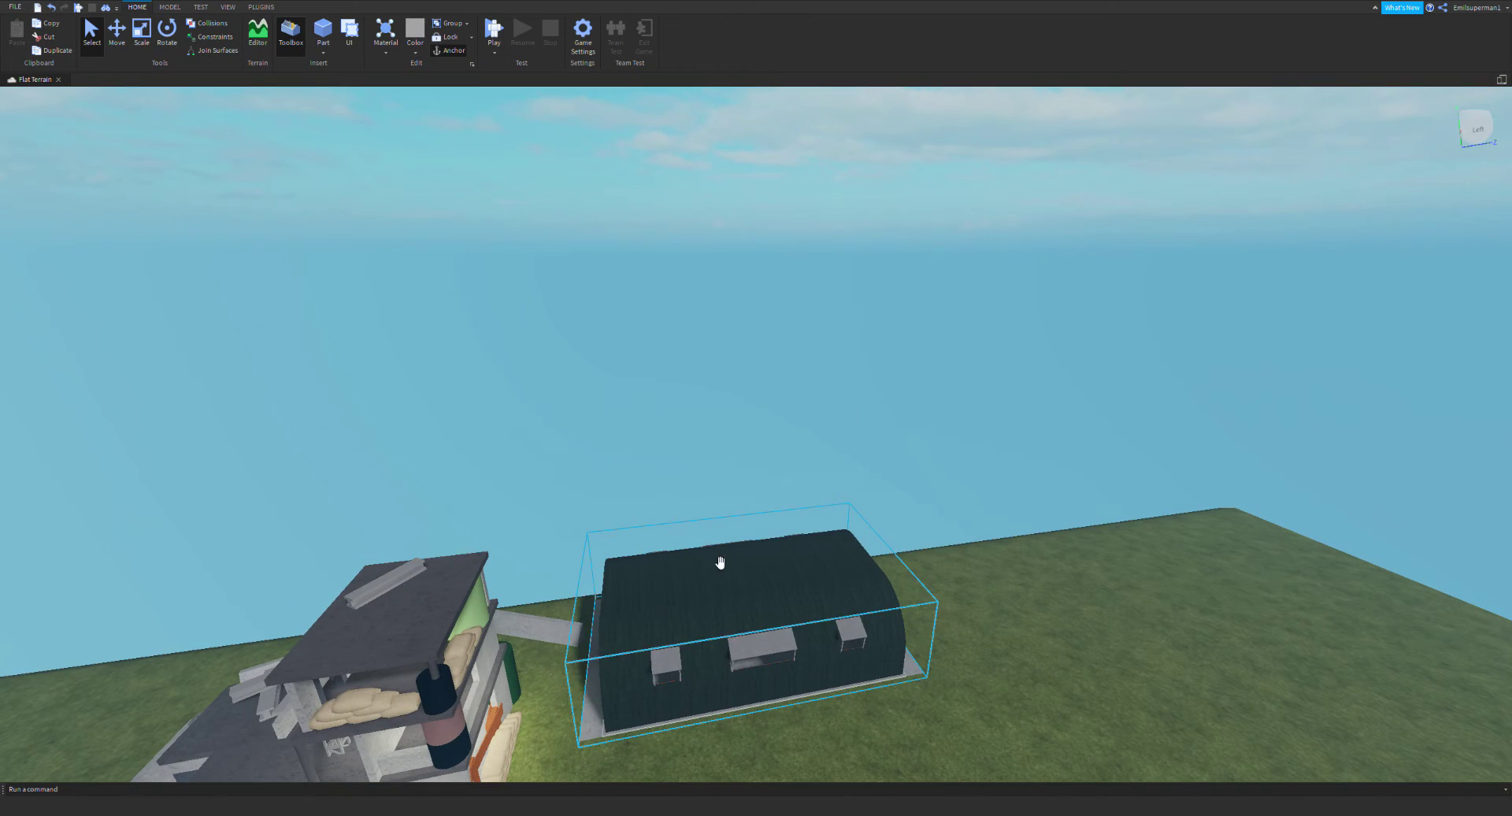
{"action": "key", "text": "ctrl+r"}
{"action": "key", "text": "s"}
{"action": "left_click_drag", "start_coordinate": [736, 637], "coordinate": [789, 658]}
{"action": "right_click_drag", "start_coordinate": [789, 658], "coordinate": [790, 659]}
{"action": "left_click_drag", "start_coordinate": [790, 659], "coordinate": [798, 420]}
{"action": "left_click", "coordinate": [869, 419]}
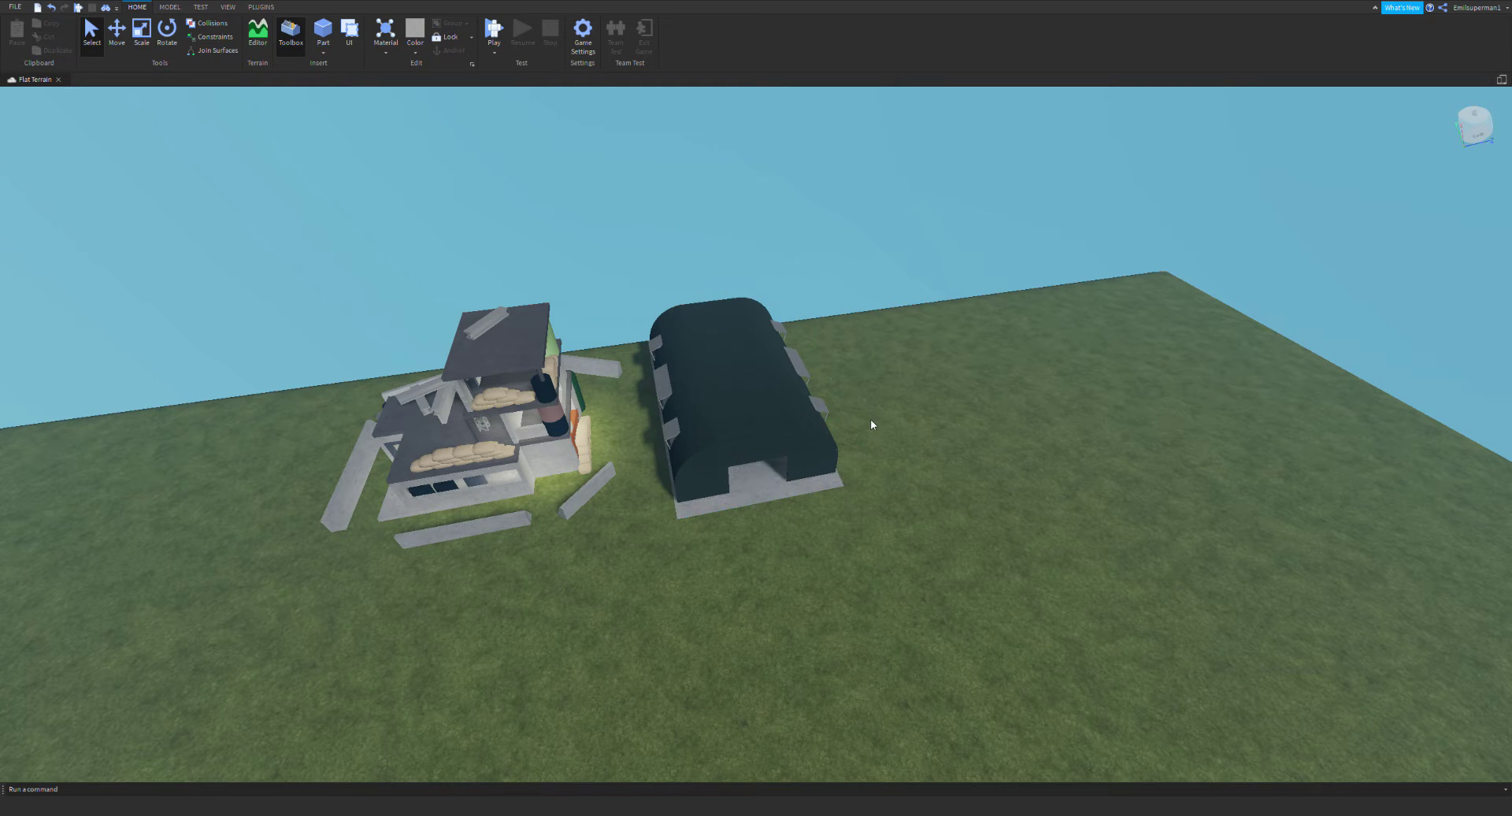
Add a second arched hangar, rotate it and place it on the other side of the ruined building
{"action": "key", "text": "a"}
{"action": "key", "text": "s"}
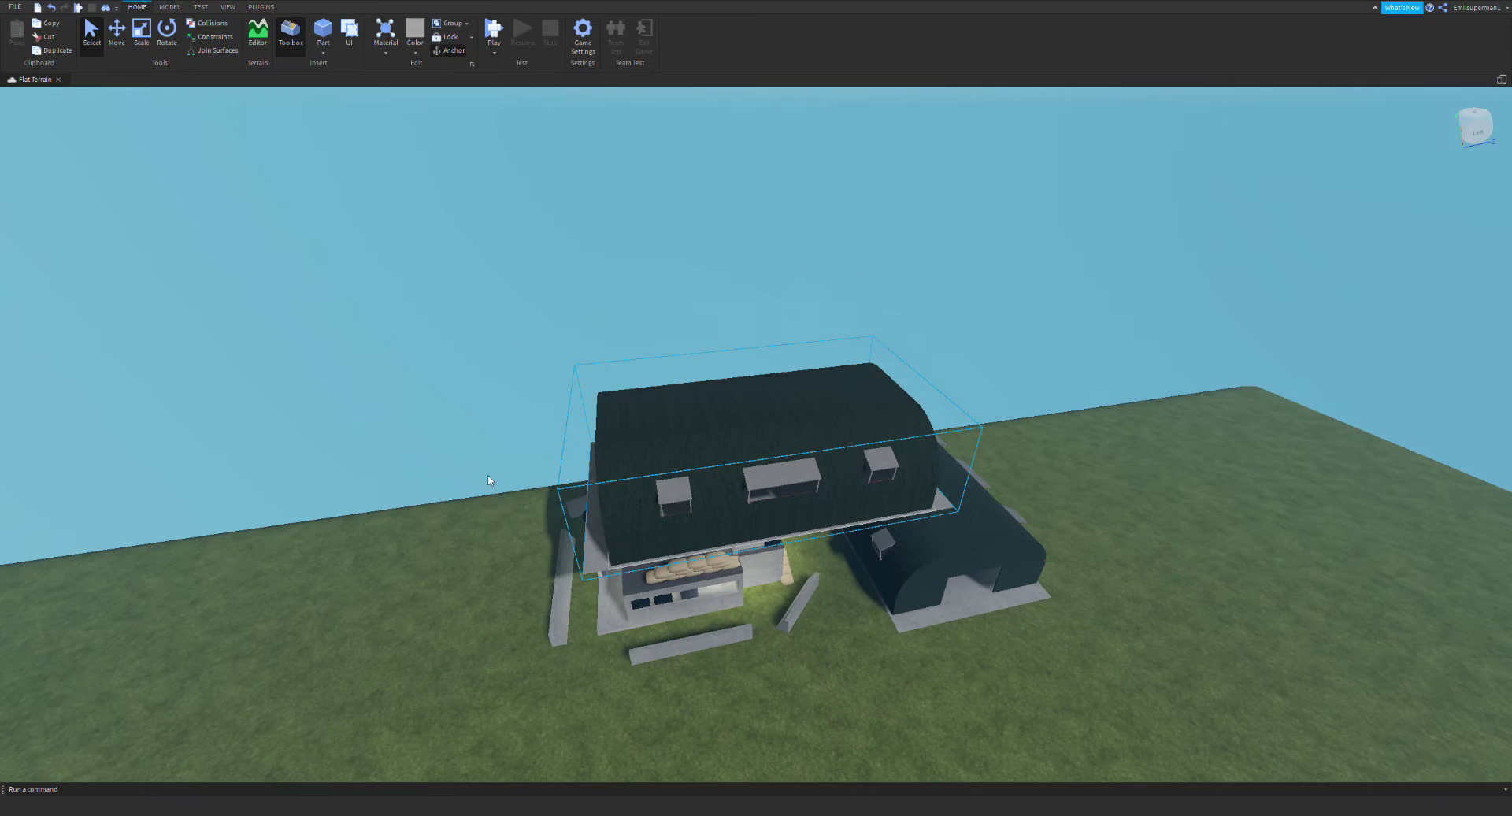
{"action": "right_click_drag", "start_coordinate": [455, 581], "coordinate": [453, 581]}
{"action": "left_click_drag", "start_coordinate": [631, 465], "coordinate": [522, 575]}
{"action": "key", "text": "r"}
{"action": "right_click_drag", "start_coordinate": [718, 465], "coordinate": [719, 468]}
{"action": "key", "text": "a"}
{"action": "key", "text": "w"}
{"action": "key", "text": "d"}
{"action": "key", "text": "w"}
{"action": "scroll", "coordinate": [23, 158], "scroll_direction": "down", "scroll_amount": 10}
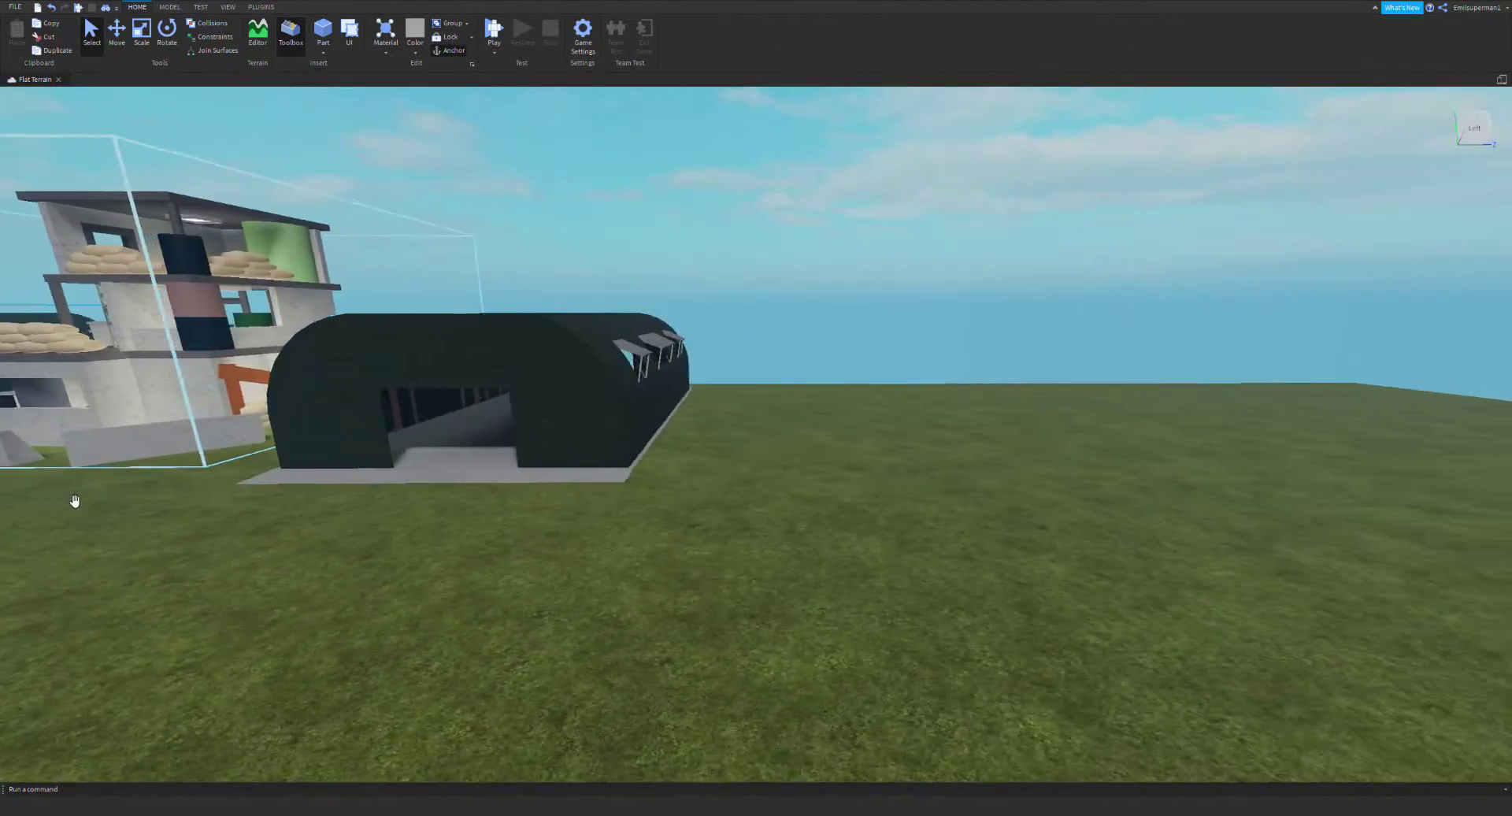
{"action": "middle_click_drag", "start_coordinate": [74, 501], "coordinate": [99, 506]}
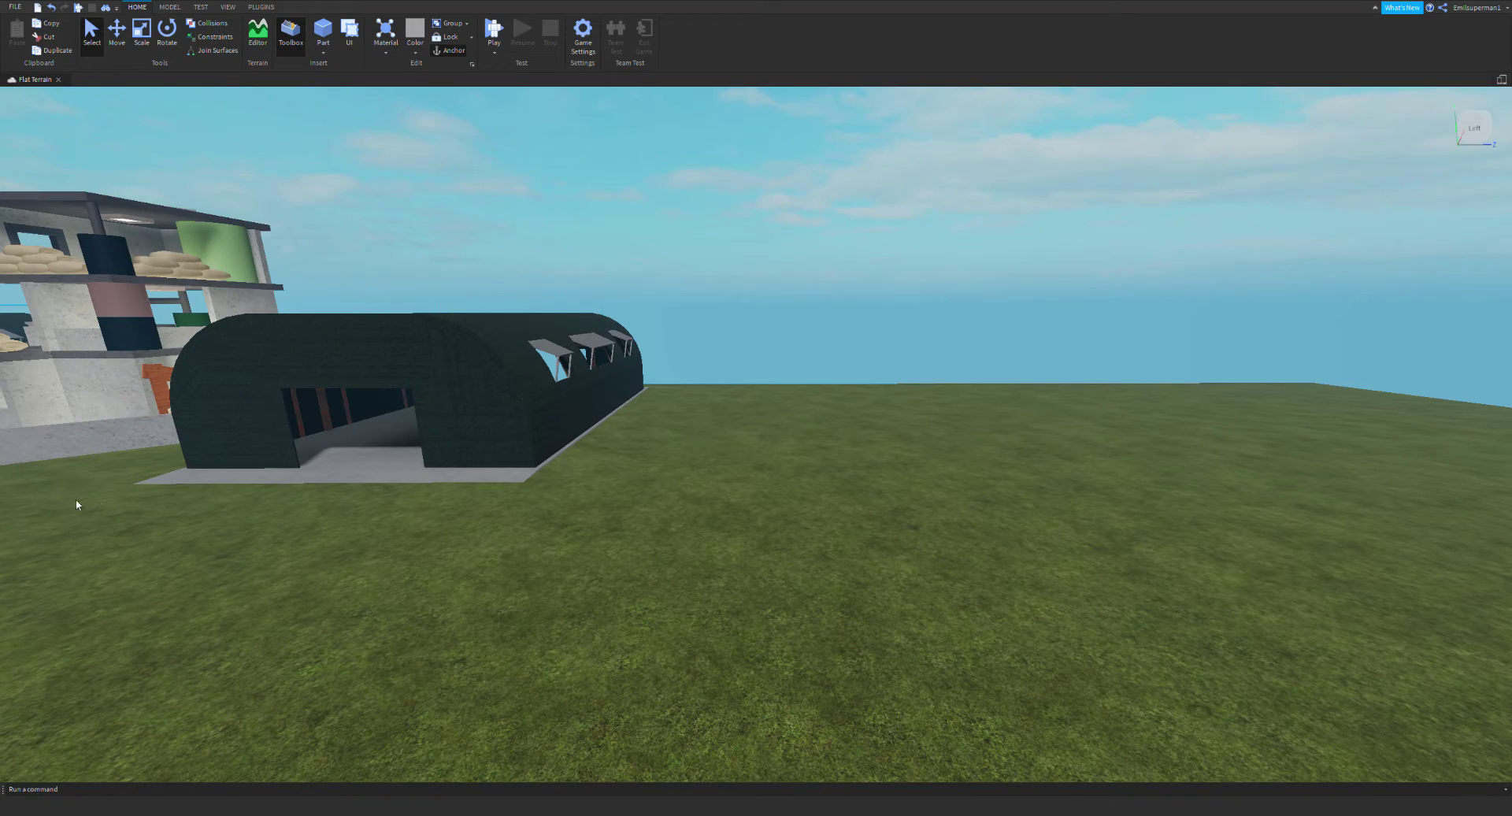
{"action": "right_click_drag", "start_coordinate": [705, 489], "coordinate": [683, 471]}
{"action": "scroll", "coordinate": [201, 397], "scroll_direction": "up", "scroll_amount": 3}
{"action": "mouse_move", "coordinate": [201, 403]}
{"action": "right_mouse_down"}
{"action": "mouse_move", "coordinate": [284, 385]}
{"action": "mouse_move", "coordinate": [209, 422]}
{"action": "right_mouse_up"}
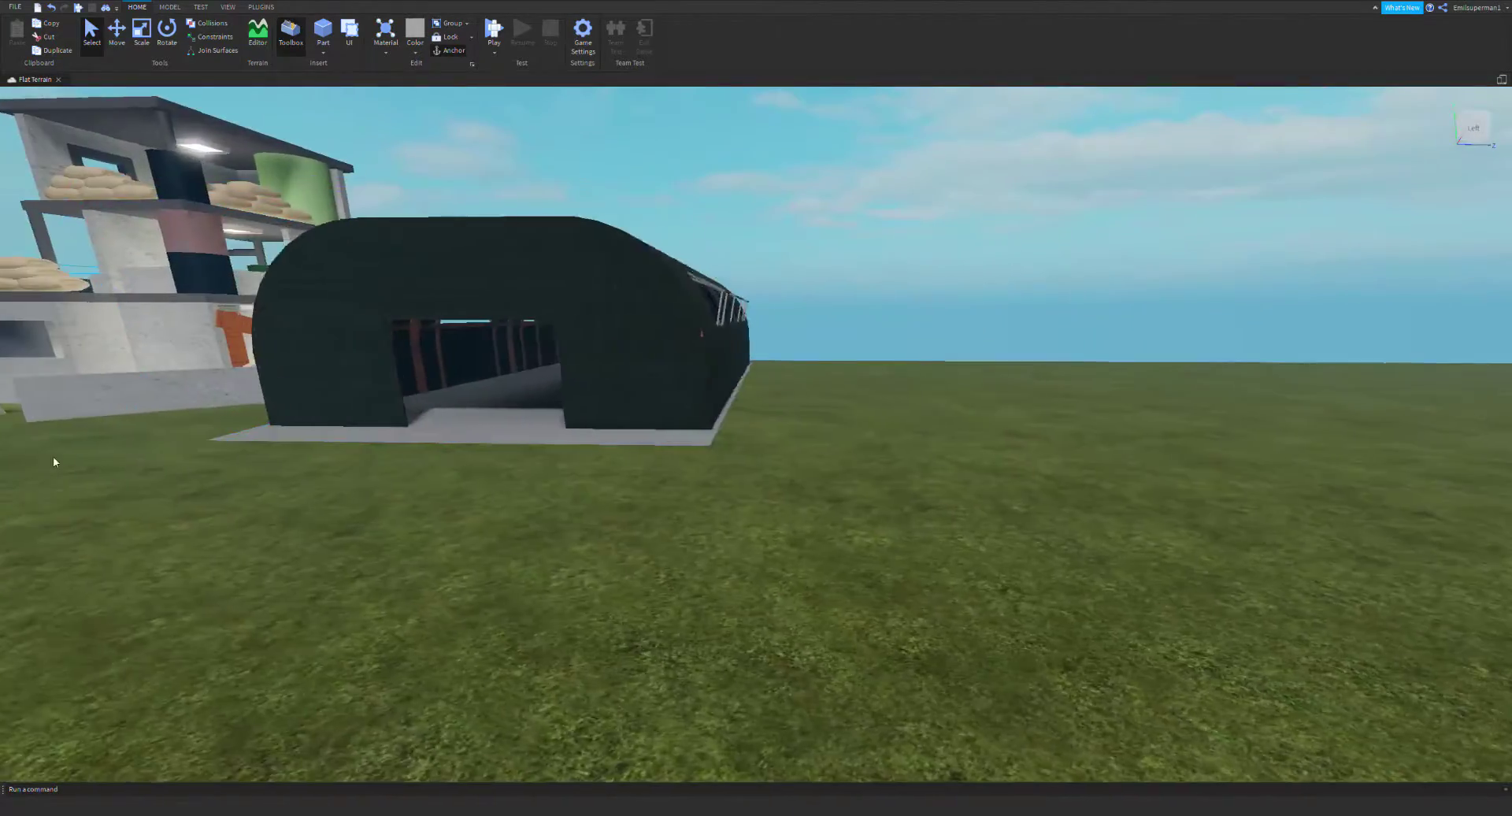
{"action": "key", "text": "s"}
{"action": "right_click_drag", "start_coordinate": [75, 499], "coordinate": [79, 497]}
{"action": "key", "text": "s"}
Insert a black military helicopter and place it on the open grass beside the first hangar
{"action": "right_click_drag", "start_coordinate": [855, 482], "coordinate": [1022, 483]}
{"action": "key", "text": "d"}
{"action": "left_click_drag", "start_coordinate": [803, 447], "coordinate": [939, 532]}
{"action": "left_click_drag", "start_coordinate": [951, 479], "coordinate": [946, 591]}
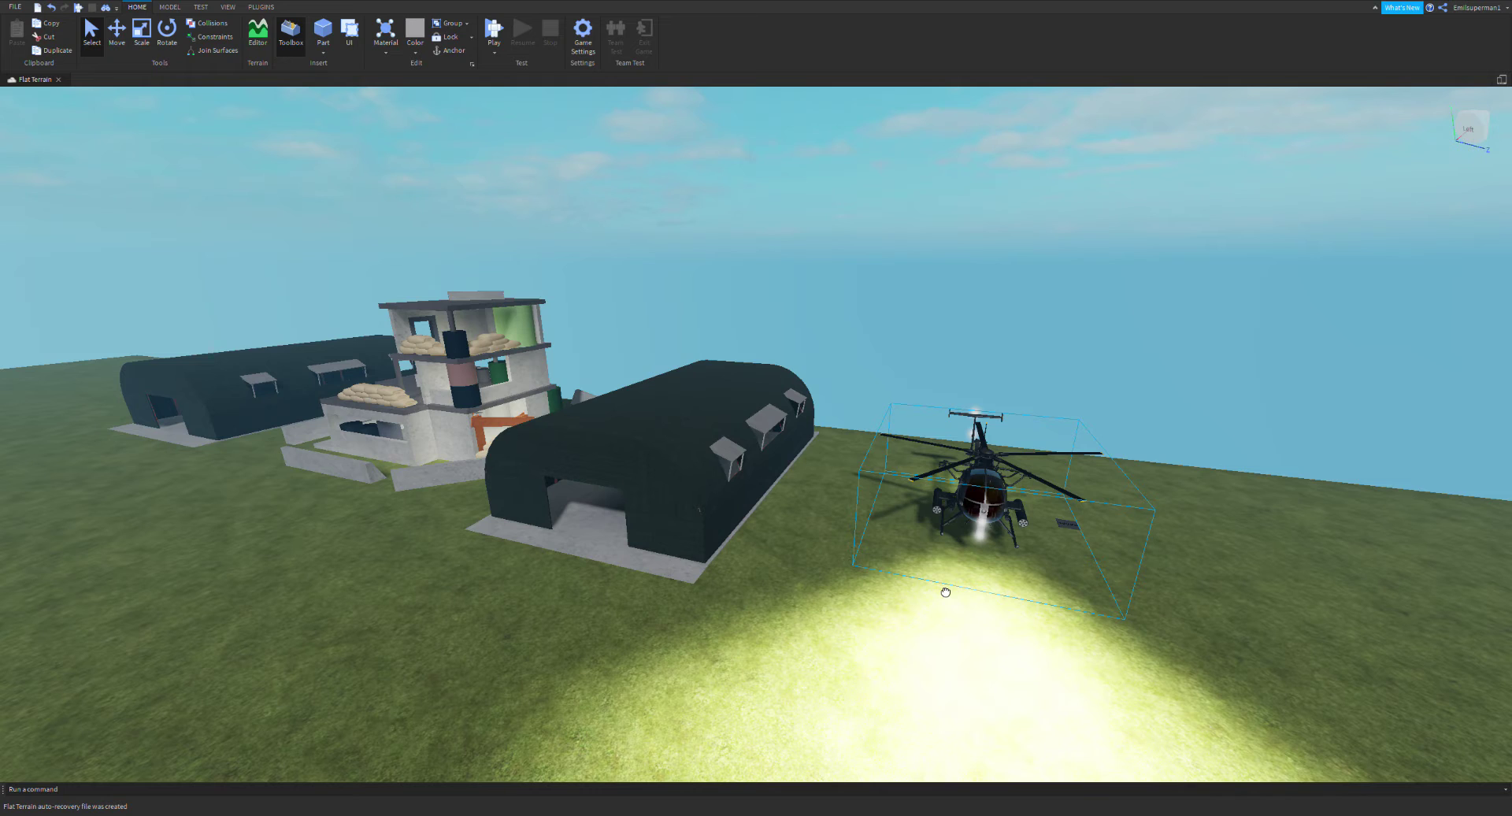
{"action": "key", "text": "a"}
{"action": "right_click_drag", "start_coordinate": [857, 580], "coordinate": [866, 576]}
{"action": "left_click", "coordinate": [865, 574]}
{"action": "key", "text": "d"}
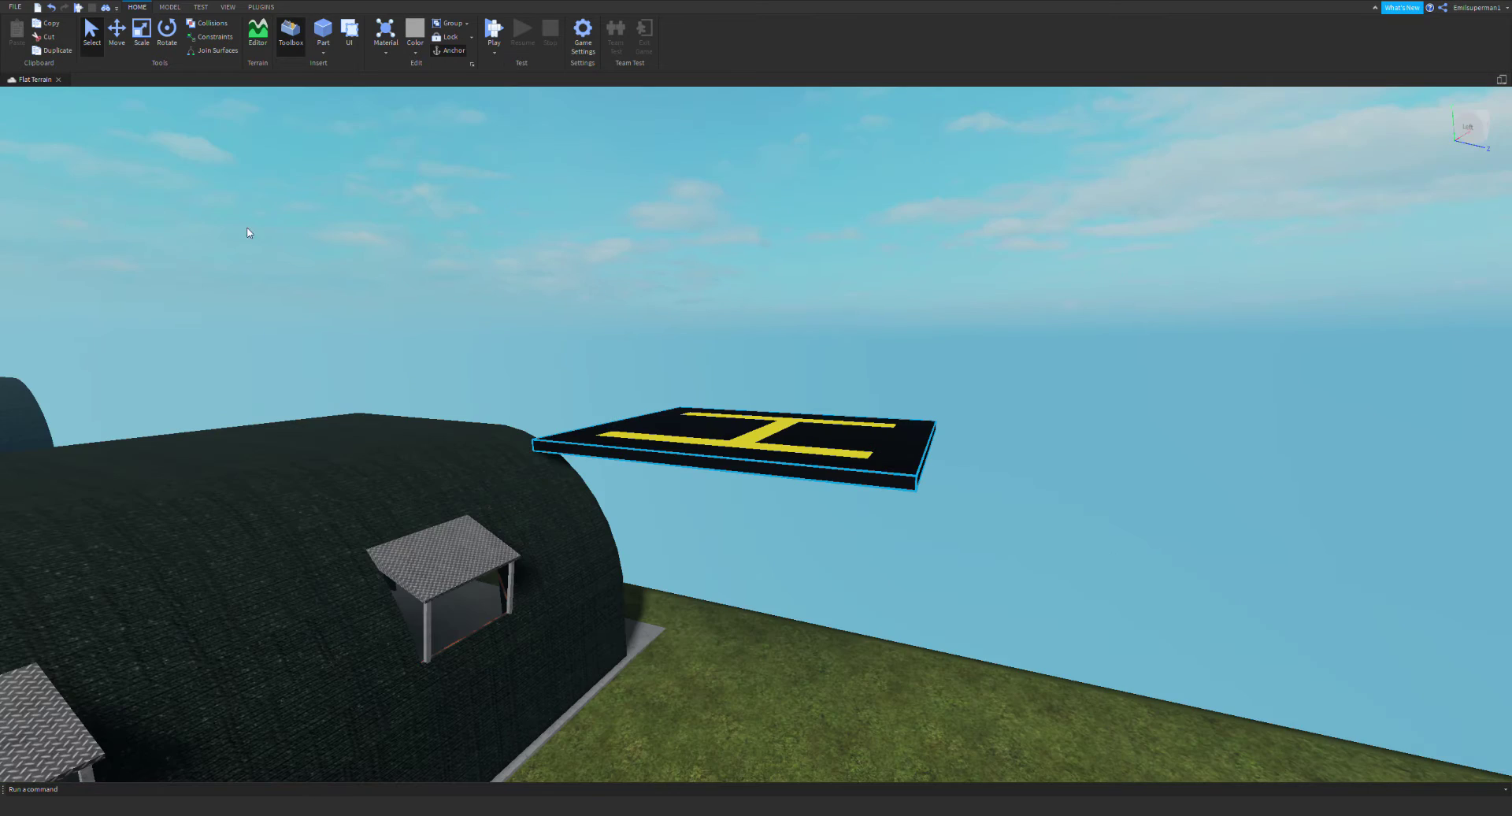
Insert a black helipad with a yellow H, rotate it and lay it on the grass near the helicopter
{"action": "right_click_drag", "start_coordinate": [250, 232], "coordinate": [670, 408]}
{"action": "left_click_drag", "start_coordinate": [670, 408], "coordinate": [926, 547]}
{"action": "key", "text": "ctrl+r"}
{"action": "right_click_drag", "start_coordinate": [932, 451], "coordinate": [919, 531]}
{"action": "scroll", "coordinate": [918, 533], "scroll_direction": "up", "scroll_amount": 5}
{"action": "scroll", "coordinate": [919, 532], "scroll_direction": "down", "scroll_amount": 4}
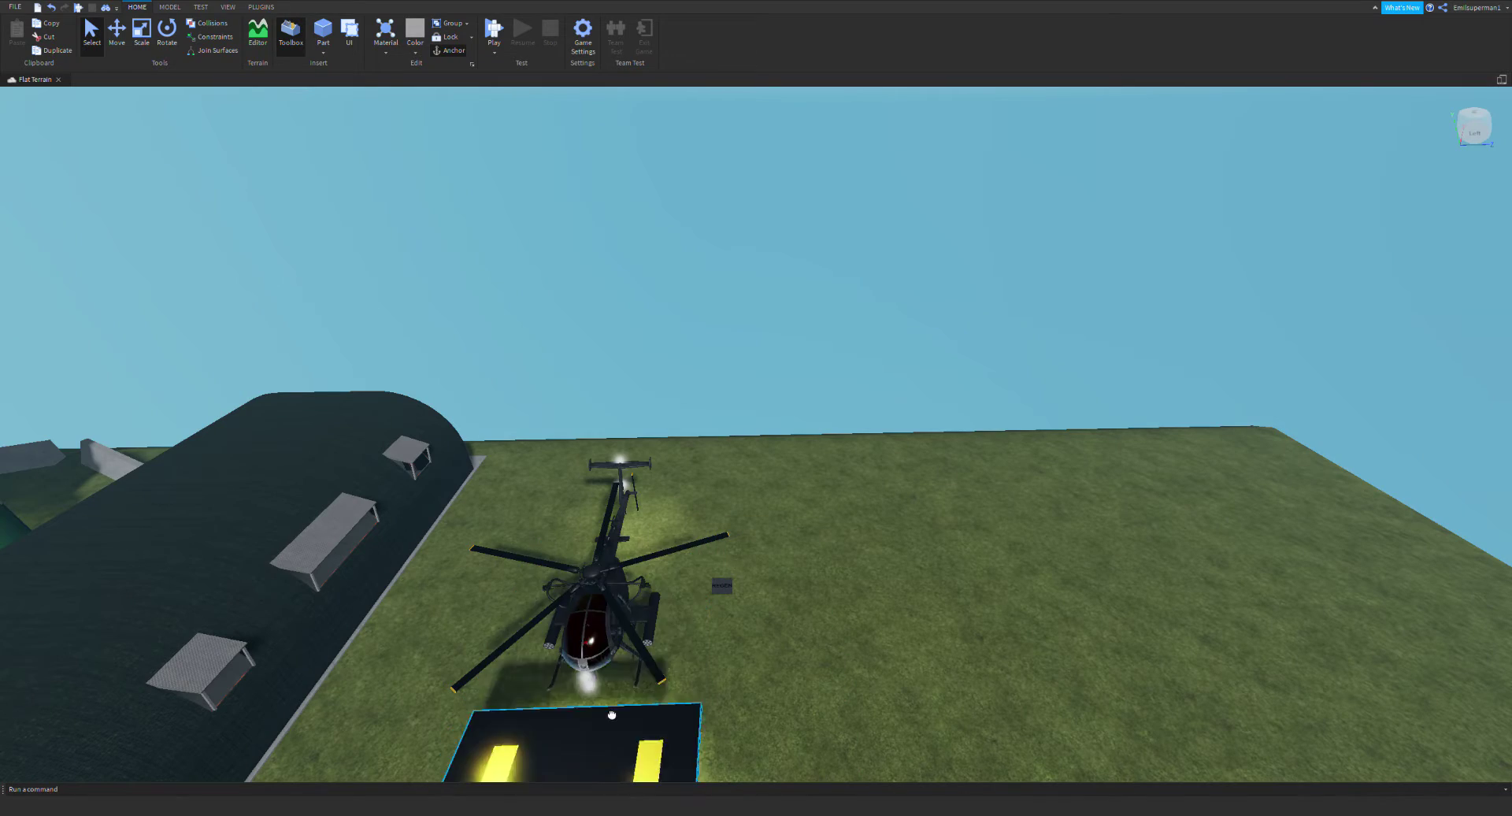
Move the helicopter onto the helipad and deselect it
{"action": "key", "text": "d"}
{"action": "right_click_drag", "start_coordinate": [793, 624], "coordinate": [793, 624]}
{"action": "left_click_drag", "start_coordinate": [838, 514], "coordinate": [804, 686]}
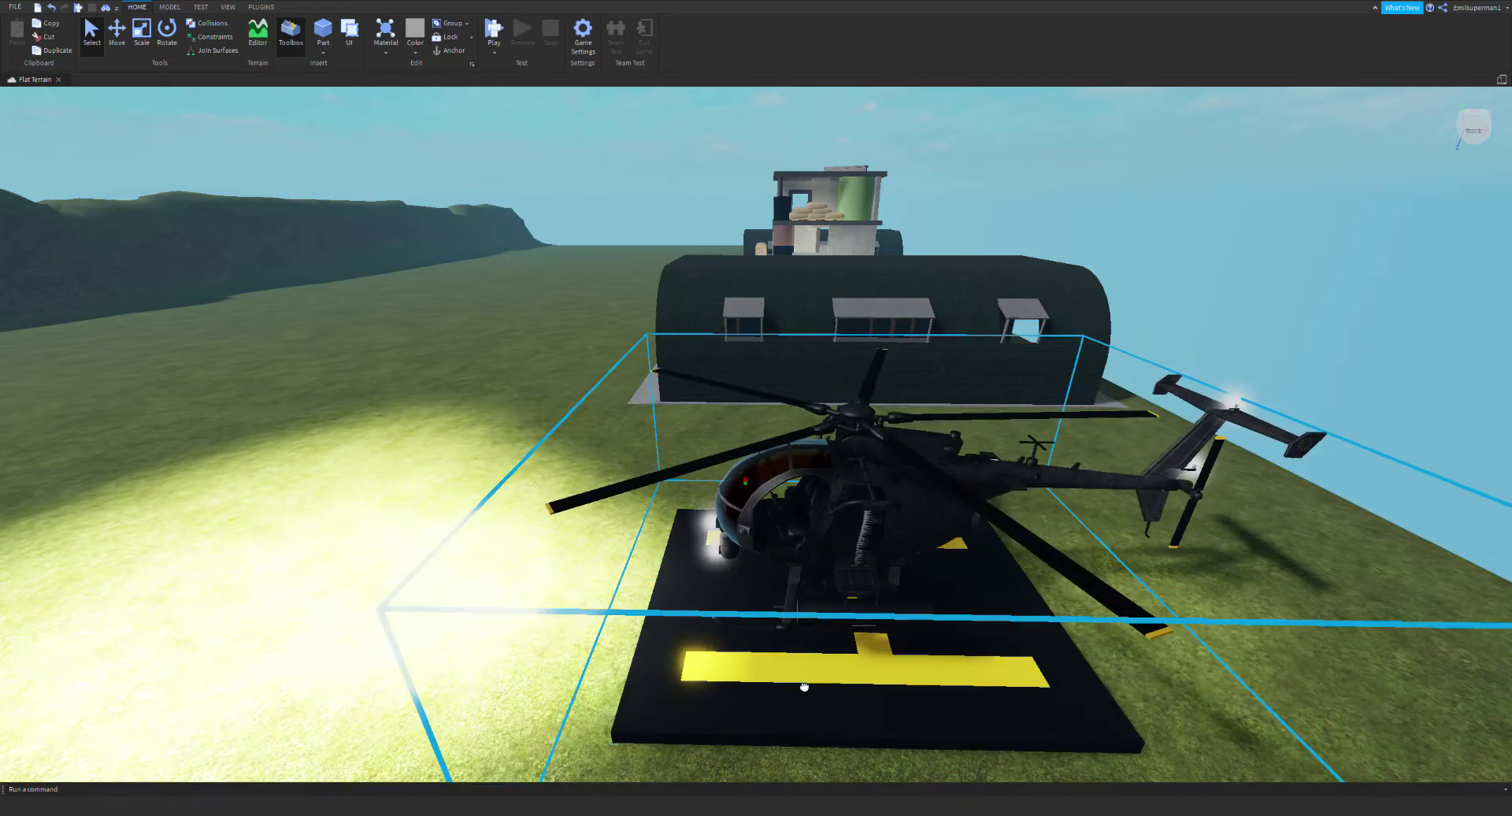
{"action": "key", "text": "a"}
{"action": "right_click_drag", "start_coordinate": [496, 464], "coordinate": [498, 465]}
{"action": "key", "text": "w"}
{"action": "key", "text": "s"}
{"action": "left_click", "coordinate": [904, 629]}
Examine the base from ground level and approach the open entrance of the hangar near the helipad
{"action": "key", "text": "w"}
{"action": "right_click_drag", "start_coordinate": [918, 622], "coordinate": [918, 622]}
{"action": "key", "text": "a"}
{"action": "key", "text": "w"}
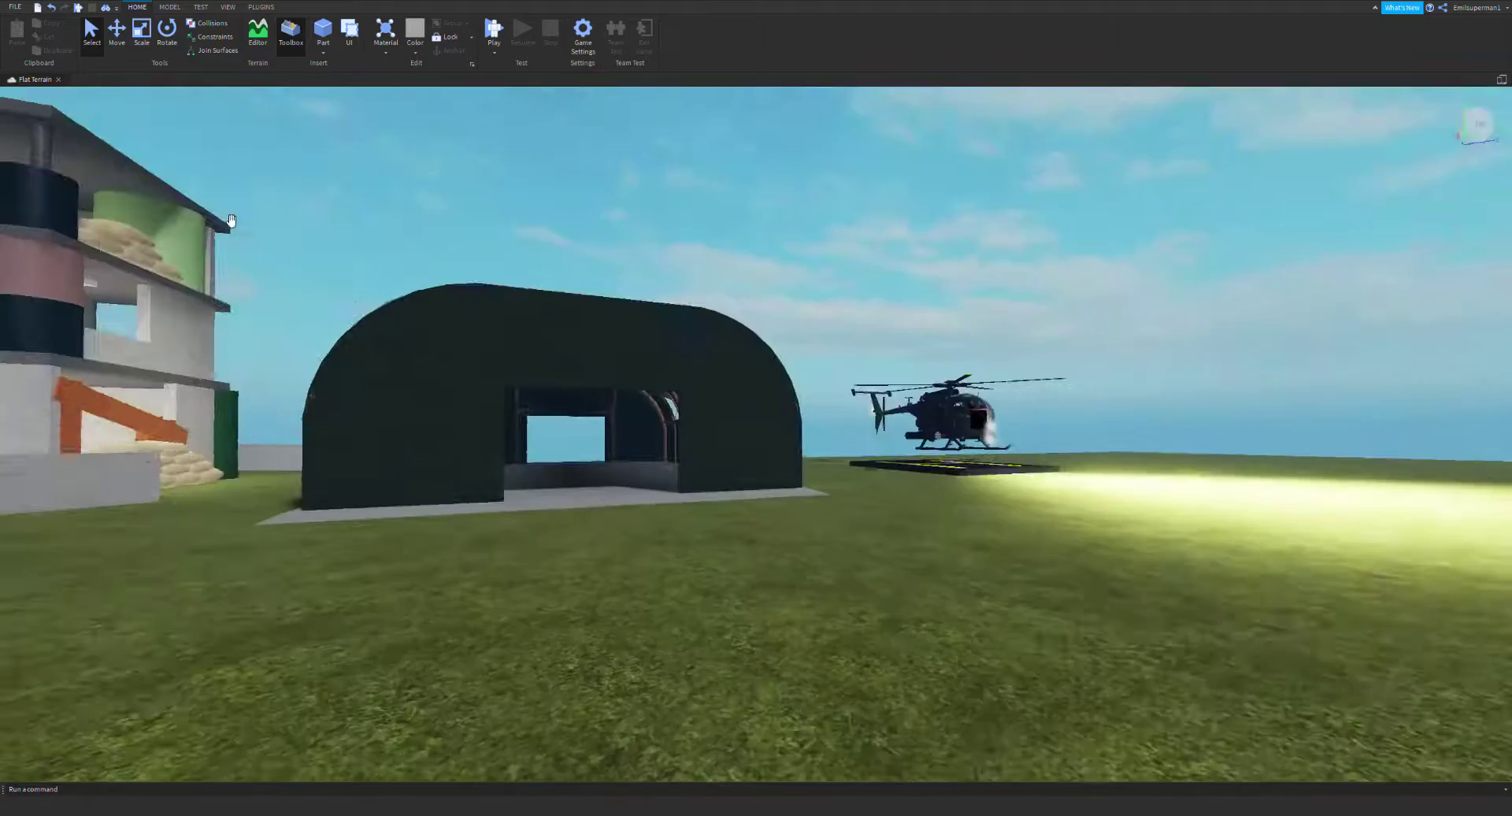
{"action": "key", "text": "w"}
{"action": "key", "text": "w"}
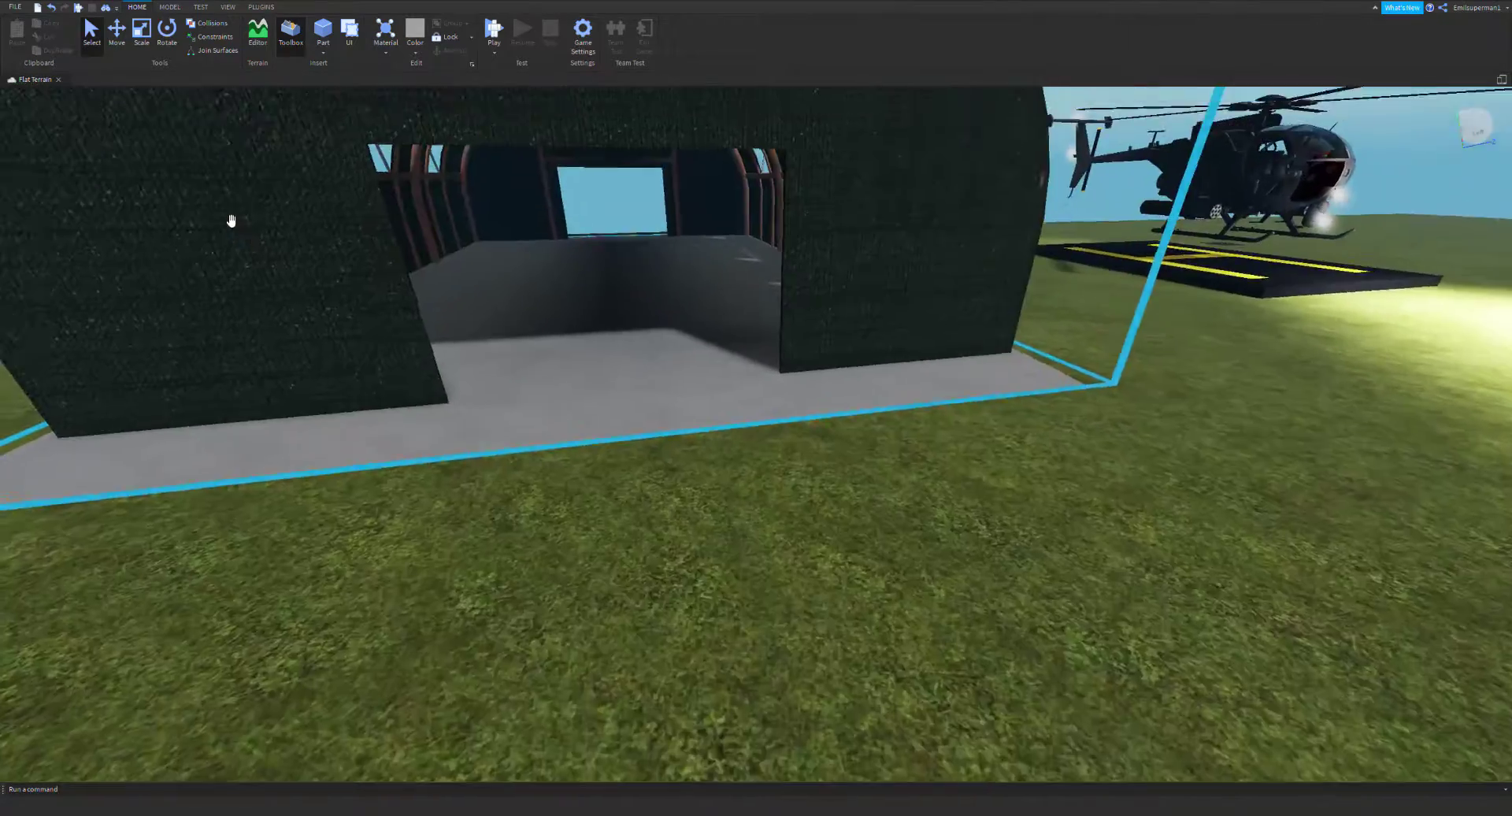